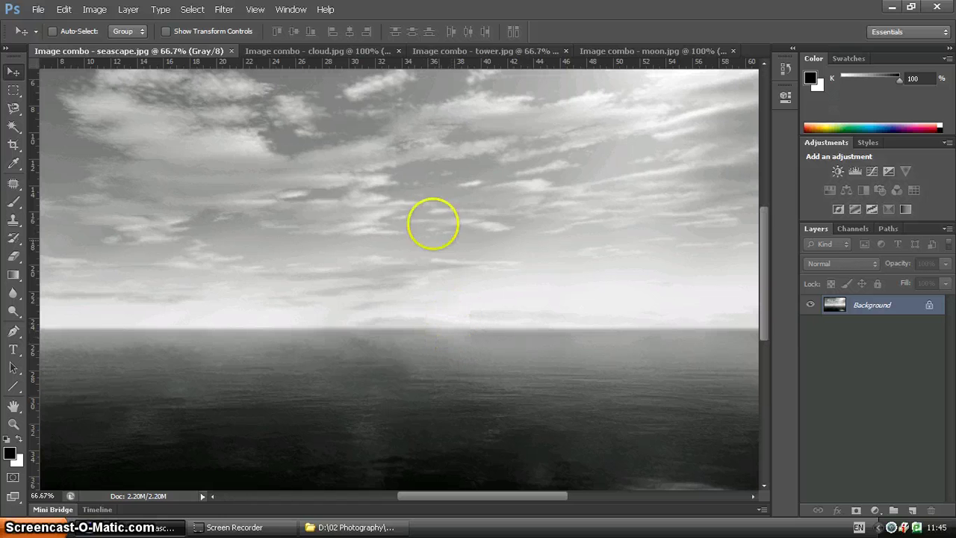
# Tile all four open images in a grid, then consolidate them back into tabs
pyautogui.click(299, 10)
pyautogui.moveTo(296, 24)
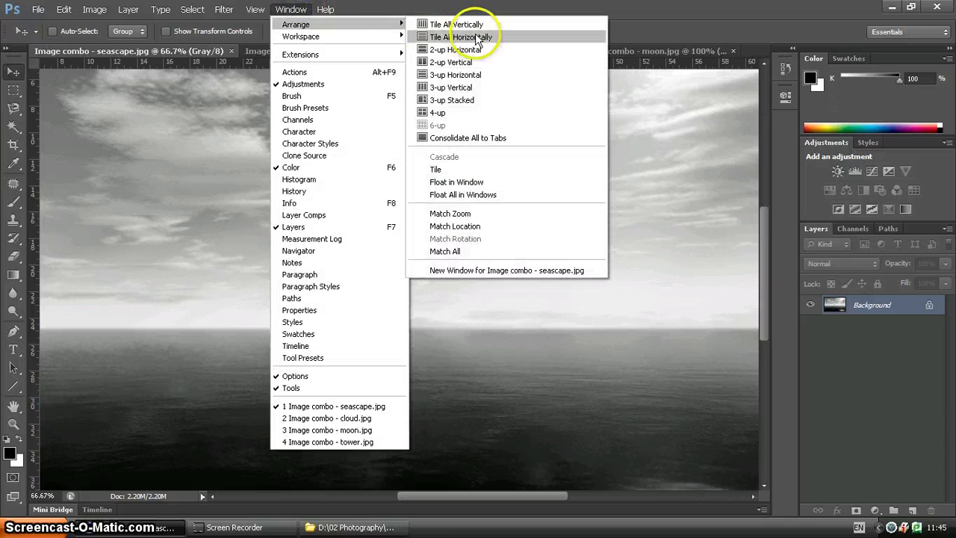
pyautogui.click(455, 116)
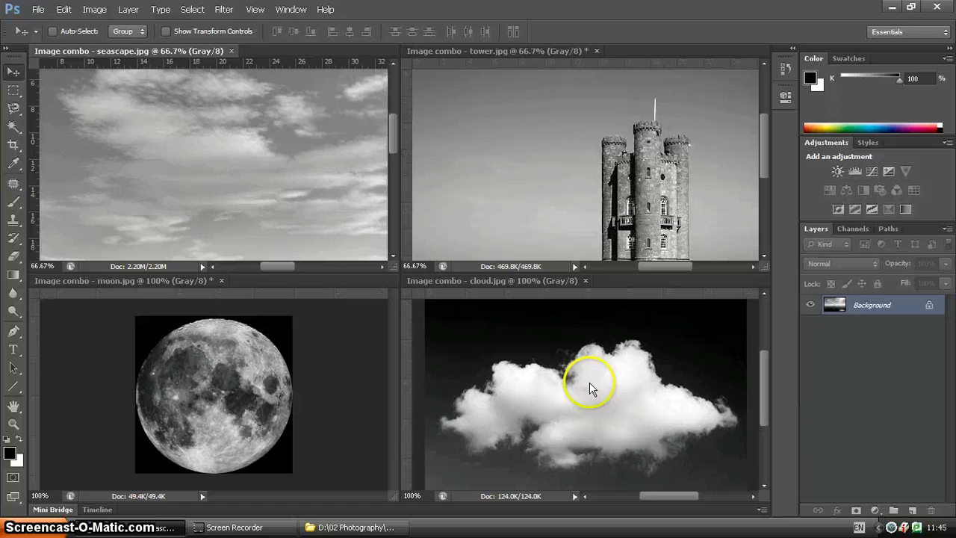
pyautogui.click(291, 9)
pyautogui.moveTo(295, 23)
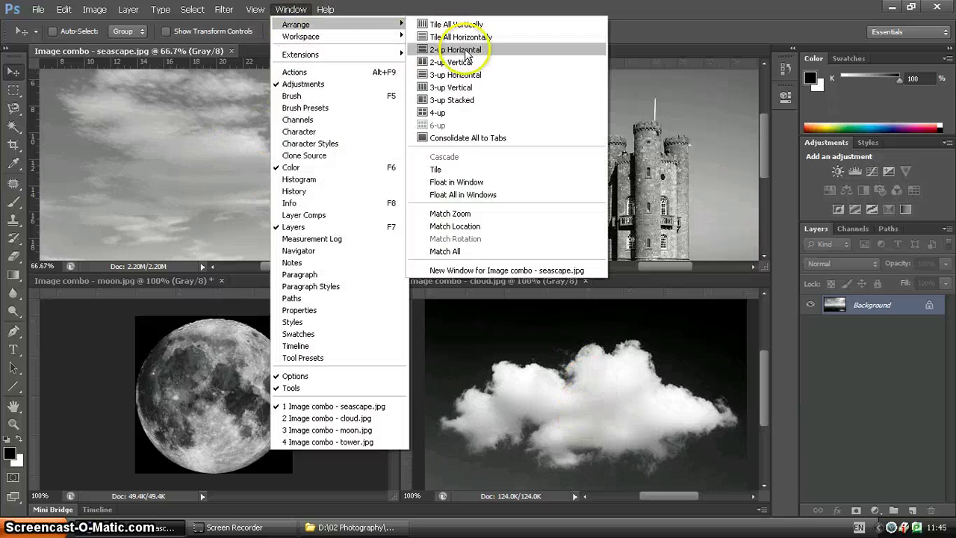
pyautogui.click(471, 142)
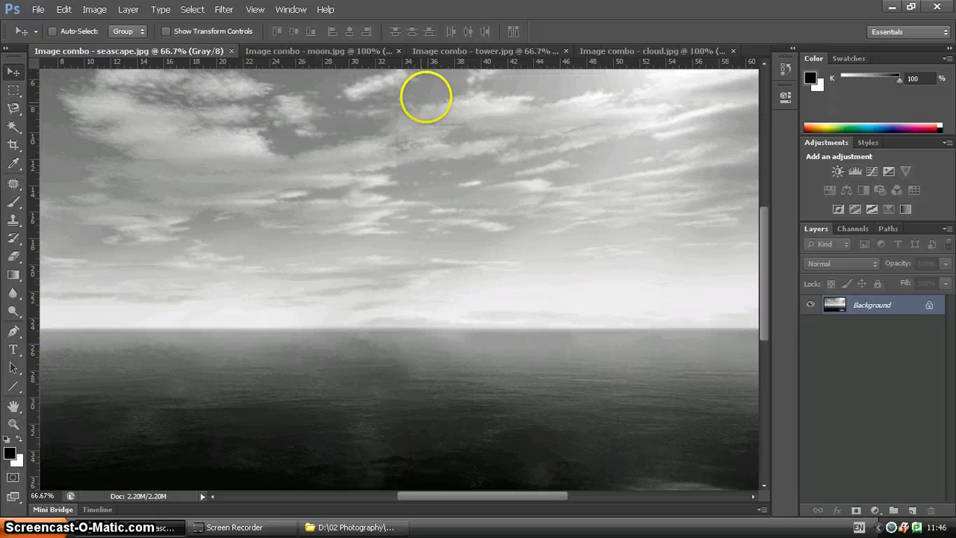
# On cloud.jpg, clear the selection and start a Color Range selection, sampling the sky
pyautogui.click(598, 51)
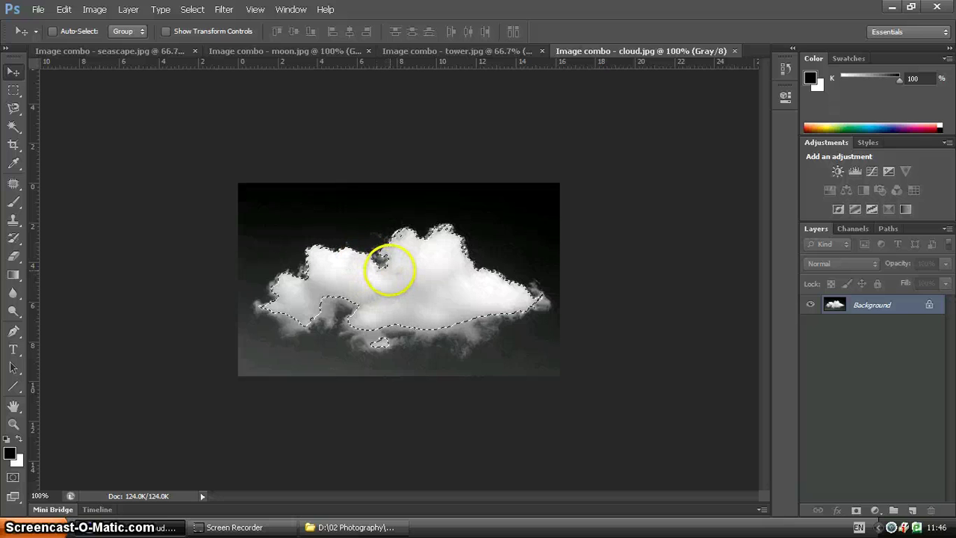
pyautogui.hotkey('ctrl', 'd')
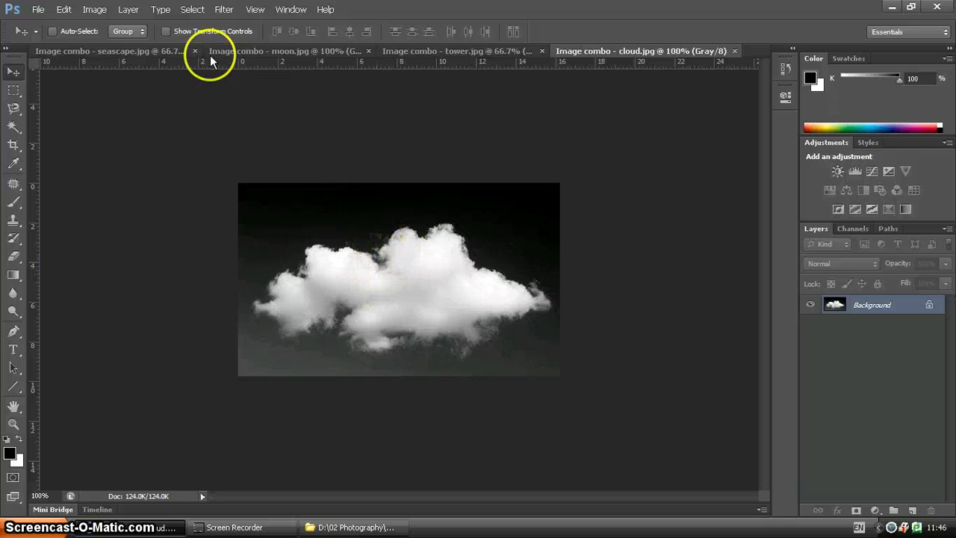
pyautogui.click(193, 9)
pyautogui.click(207, 120)
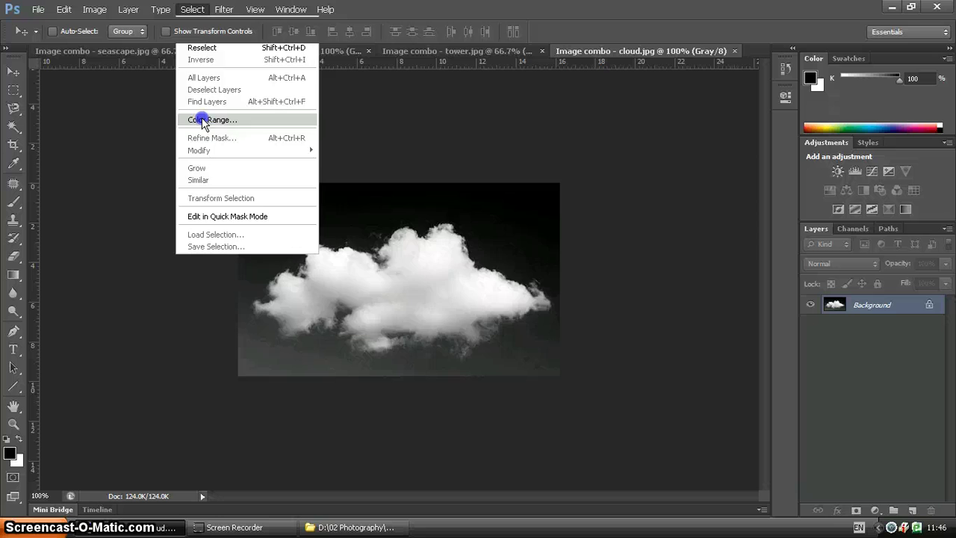
pyautogui.moveTo(430, 90); pyautogui.dragTo(542, 142)
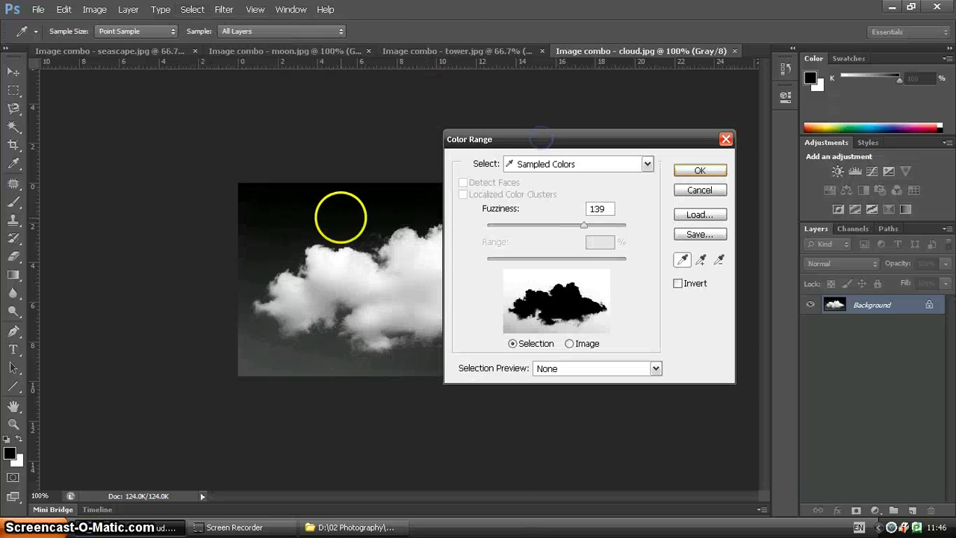
pyautogui.click(276, 203)
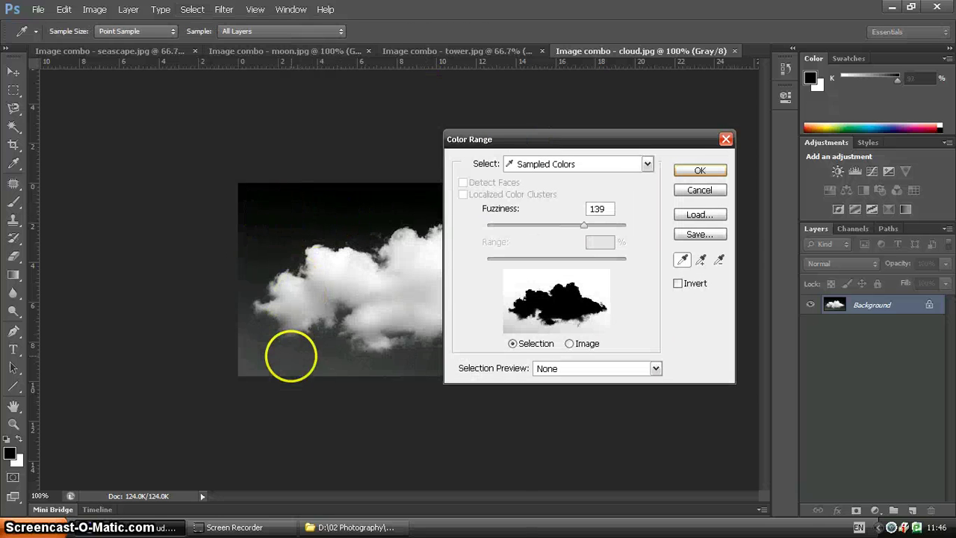
pyautogui.click(291, 355)
pyautogui.click(343, 227)
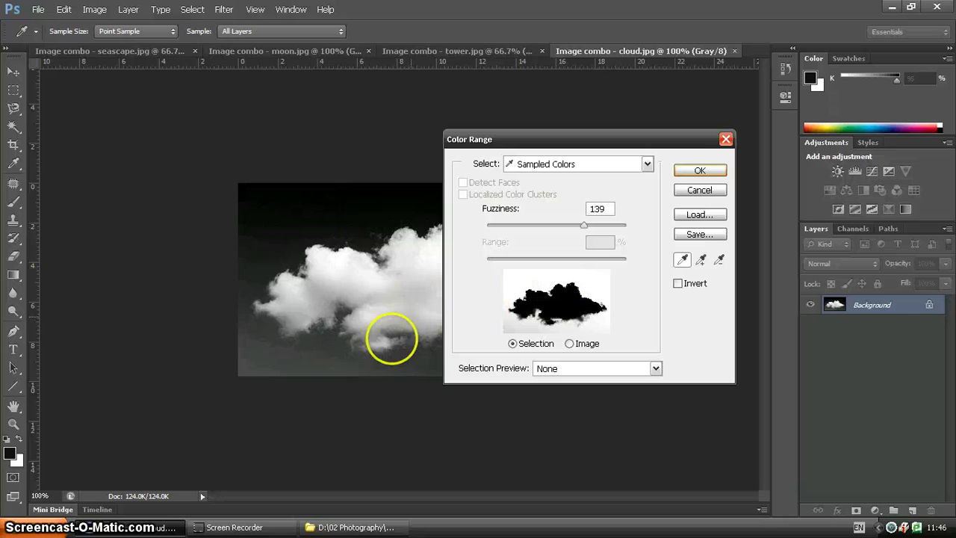
# Resample the white cloud, set Fuzziness to 183 and accept the cloud selection
pyautogui.click(316, 351)
pyautogui.click(364, 292)
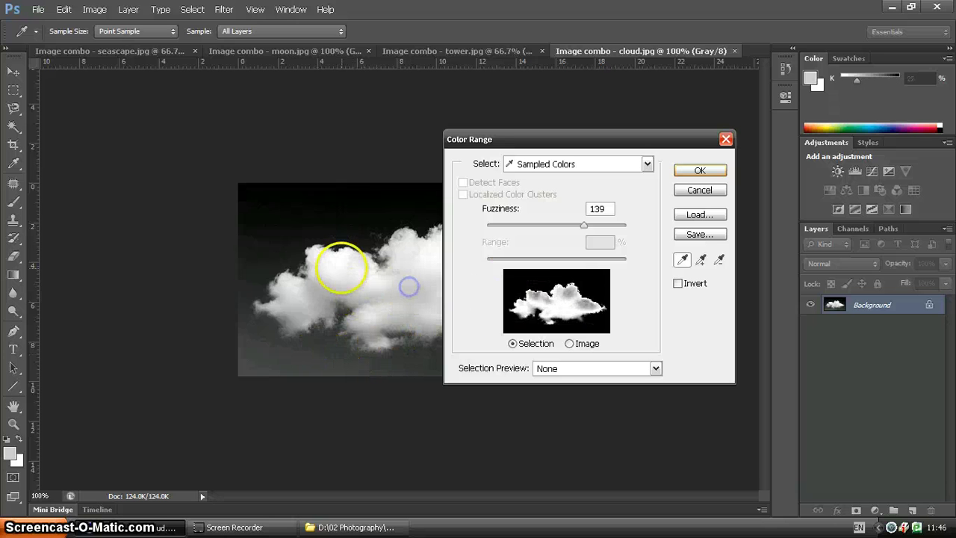
pyautogui.click(341, 269)
pyautogui.click(341, 210)
pyautogui.click(348, 269)
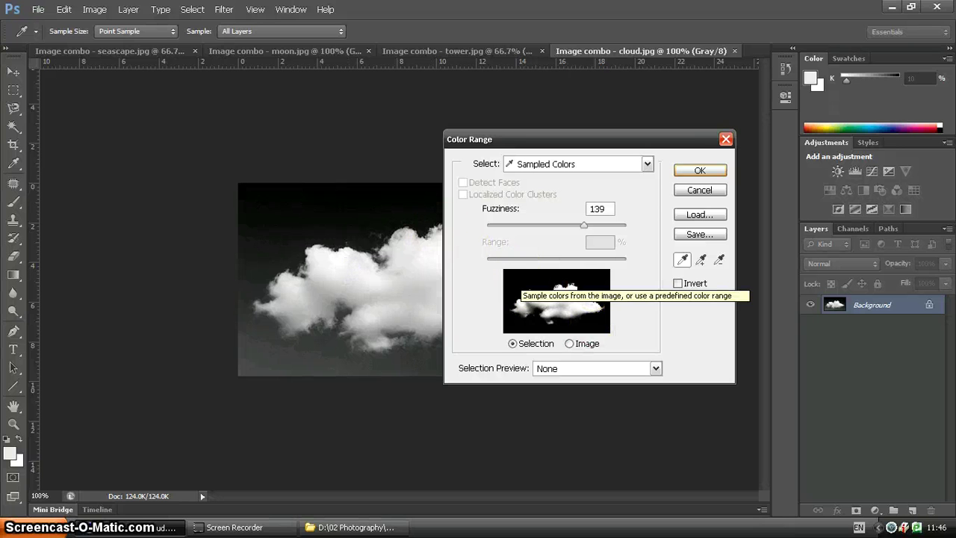
pyautogui.click(406, 284)
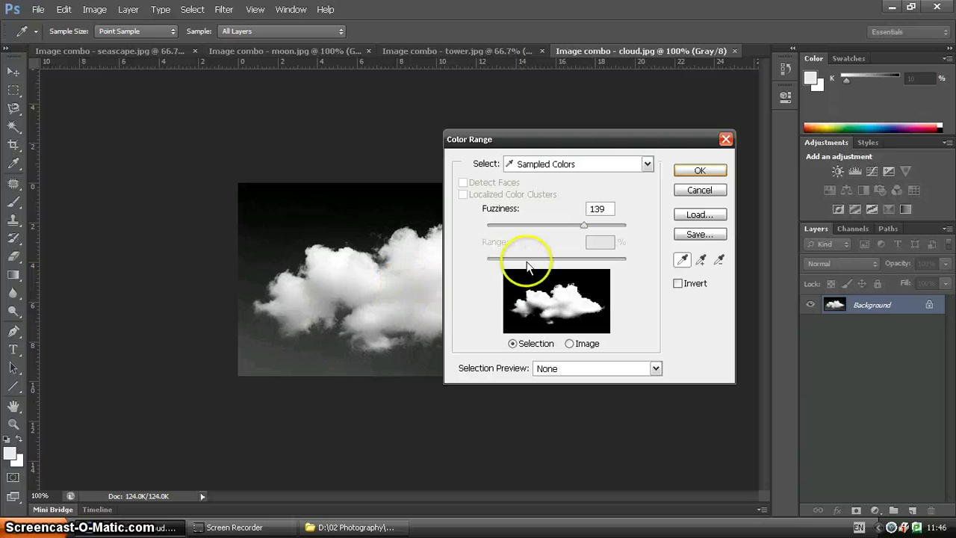
pyautogui.moveTo(581, 225); pyautogui.dragTo(583, 232)
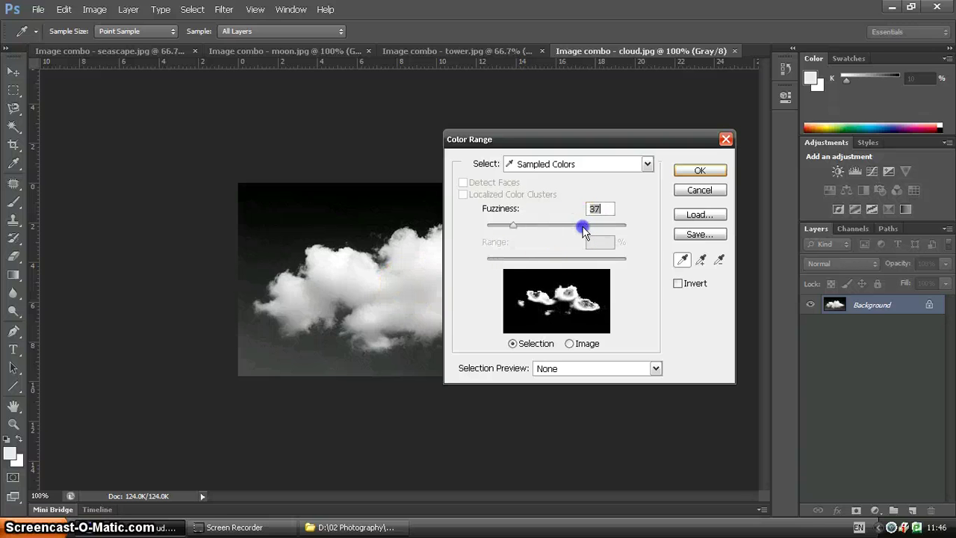
pyautogui.write('183')
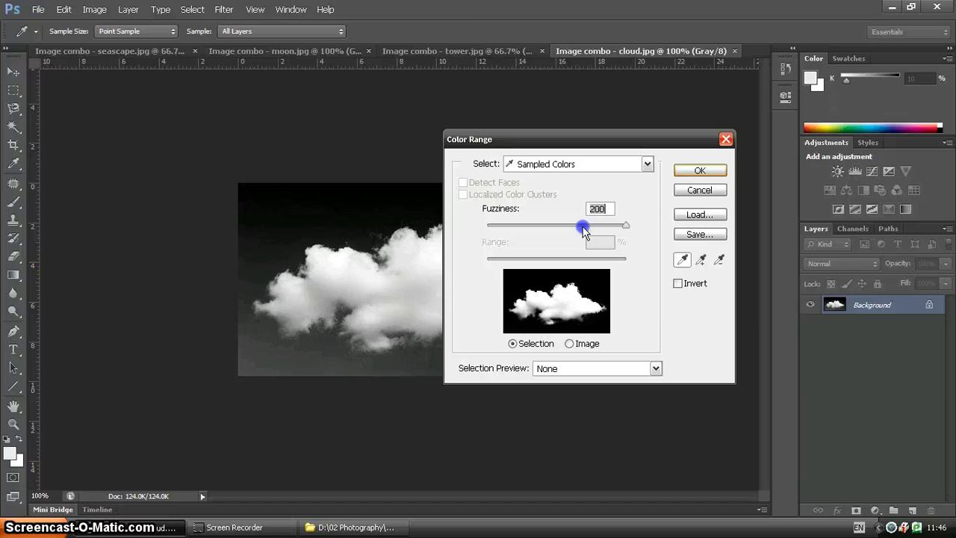
pyautogui.click(703, 168)
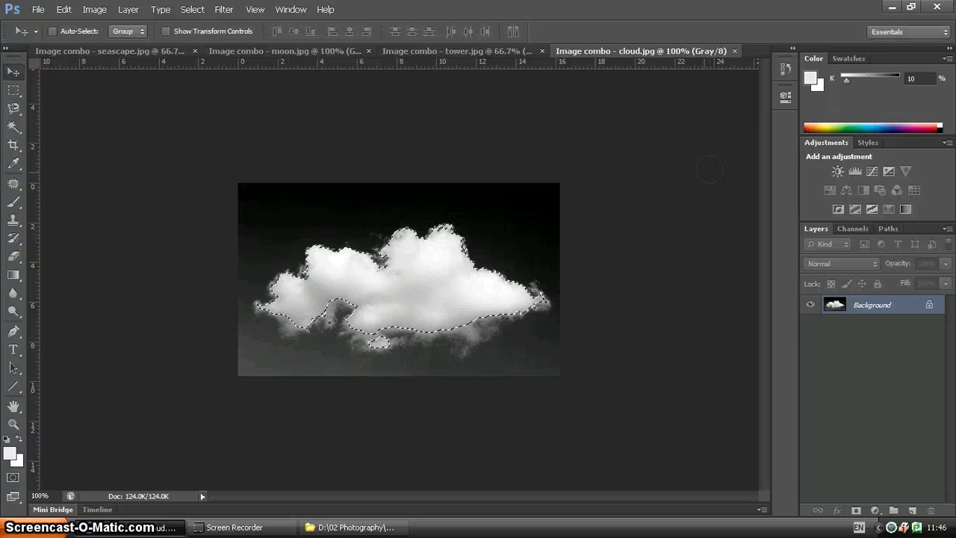
pyautogui.click(419, 330)
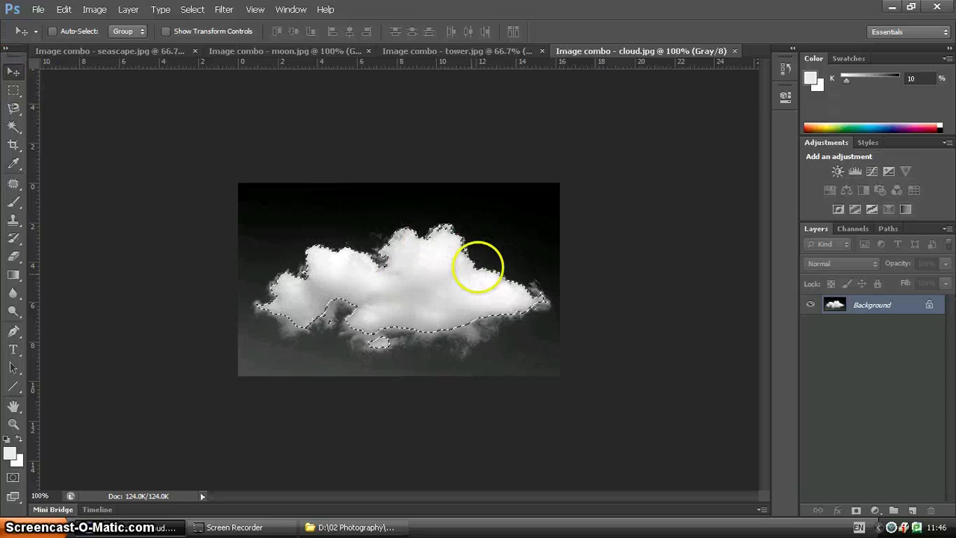
# Drag the selected cloud onto seascape.jpg, dropping it above the horizon as Layer 1
pyautogui.moveTo(404, 285)
pyautogui.mouseDown()
pyautogui.moveTo(157, 50)
pyautogui.moveTo(133, 50)
pyautogui.mouseUp()
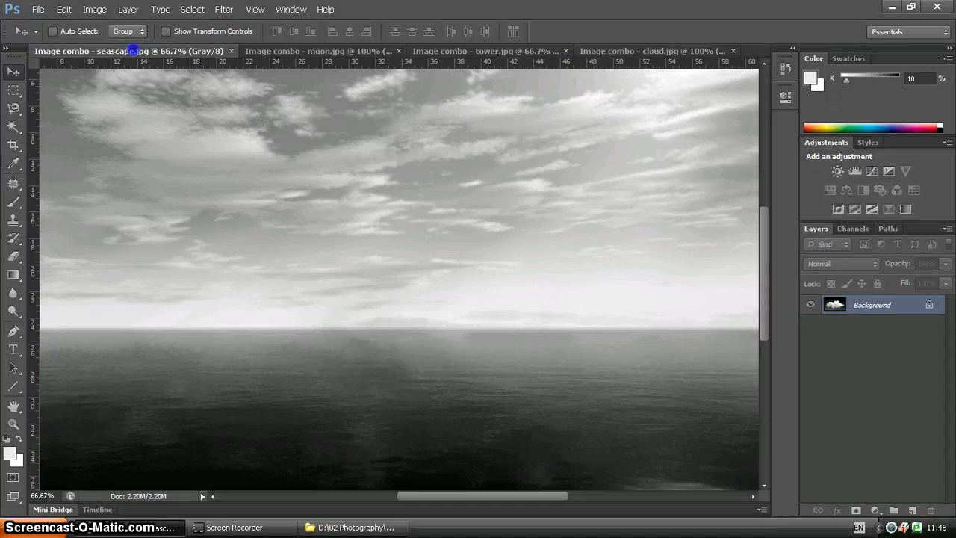
pyautogui.moveTo(243, 149)
pyautogui.mouseDown()
pyautogui.moveTo(396, 274)
pyautogui.moveTo(416, 261)
pyautogui.moveTo(413, 273)
pyautogui.mouseUp()
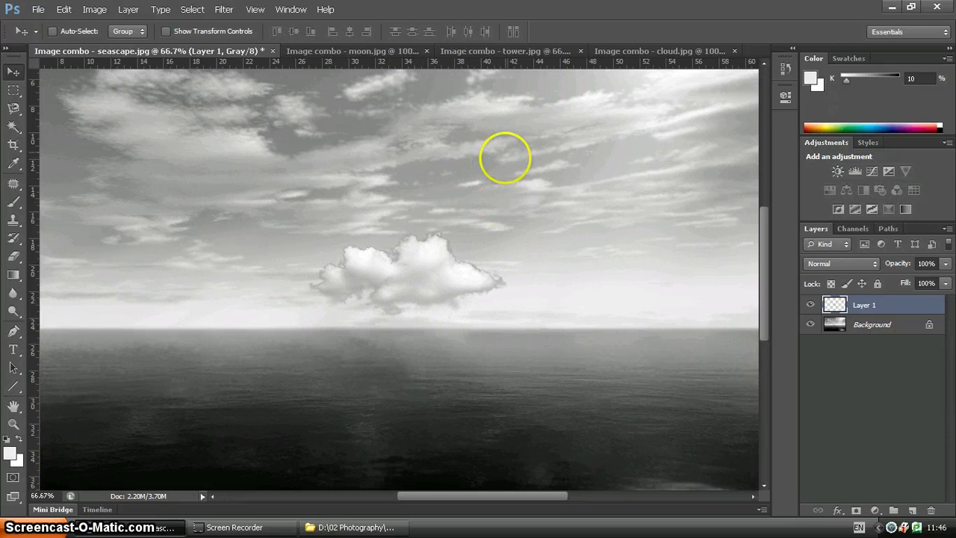
# Drag the whole tower.jpg image onto the seascape canvas as Layer 2
pyautogui.click(533, 53)
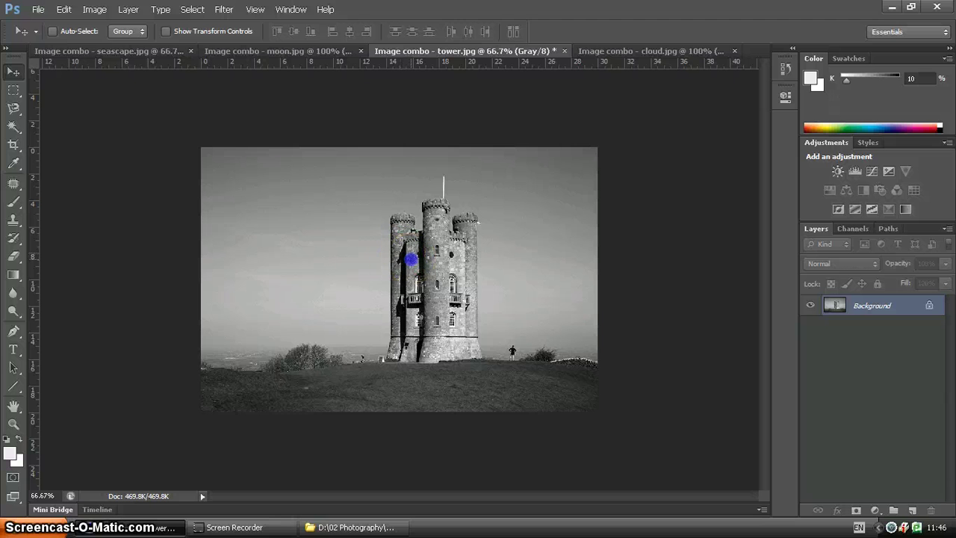
pyautogui.moveTo(411, 260); pyautogui.dragTo(154, 50)
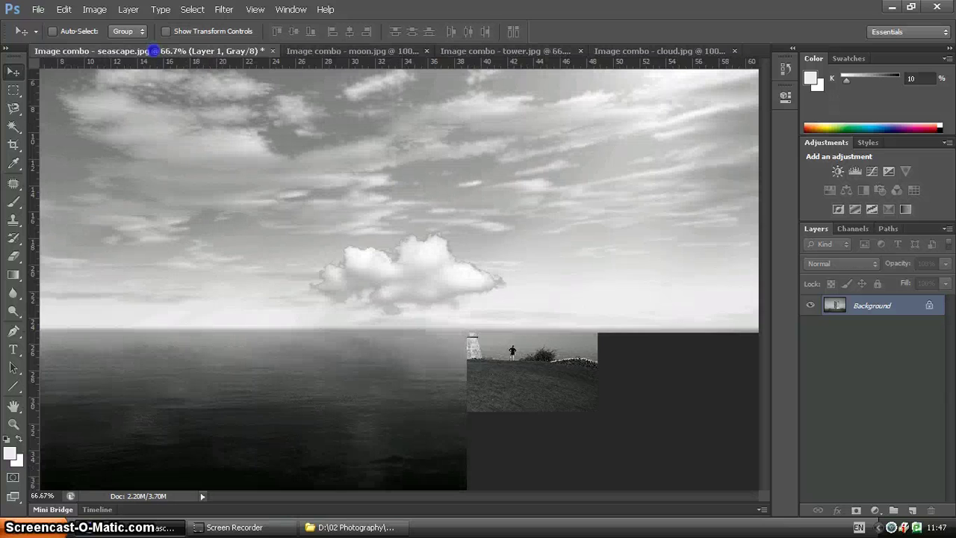
pyautogui.moveTo(154, 51)
pyautogui.mouseDown()
pyautogui.moveTo(334, 203)
pyautogui.moveTo(440, 253)
pyautogui.moveTo(327, 236)
pyautogui.mouseUp()
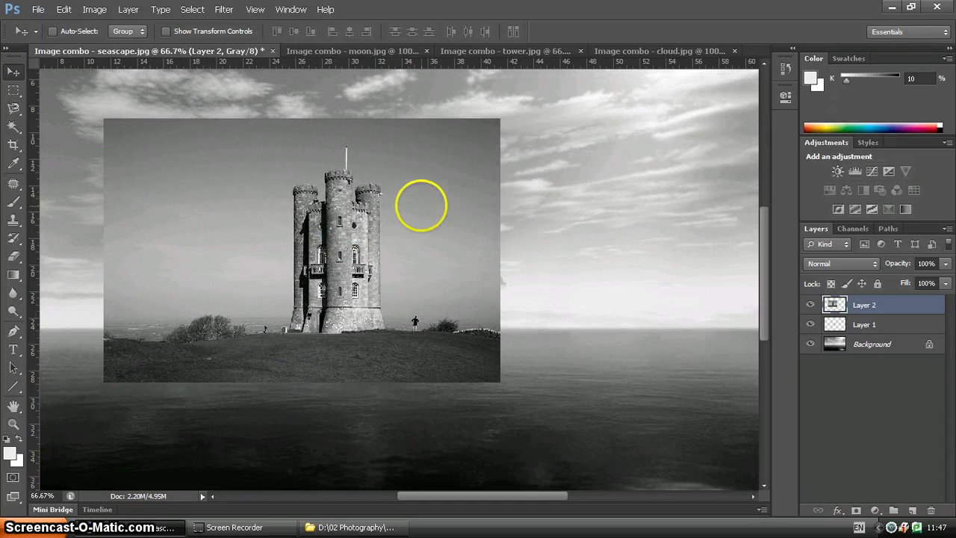
# Free Transform the tower layer down to about 48% and move it onto the cloud
pyautogui.click(64, 11)
pyautogui.moveTo(112, 258)
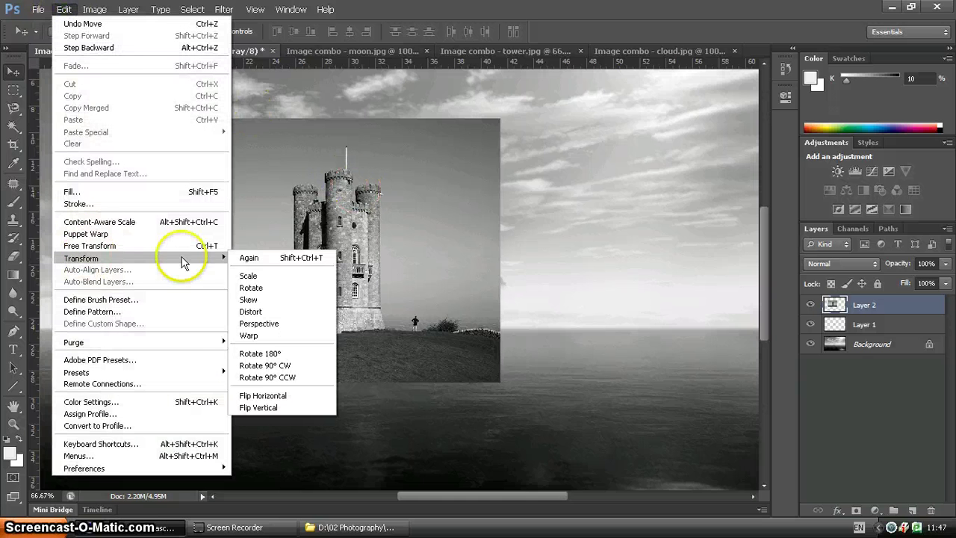
pyautogui.click(271, 138)
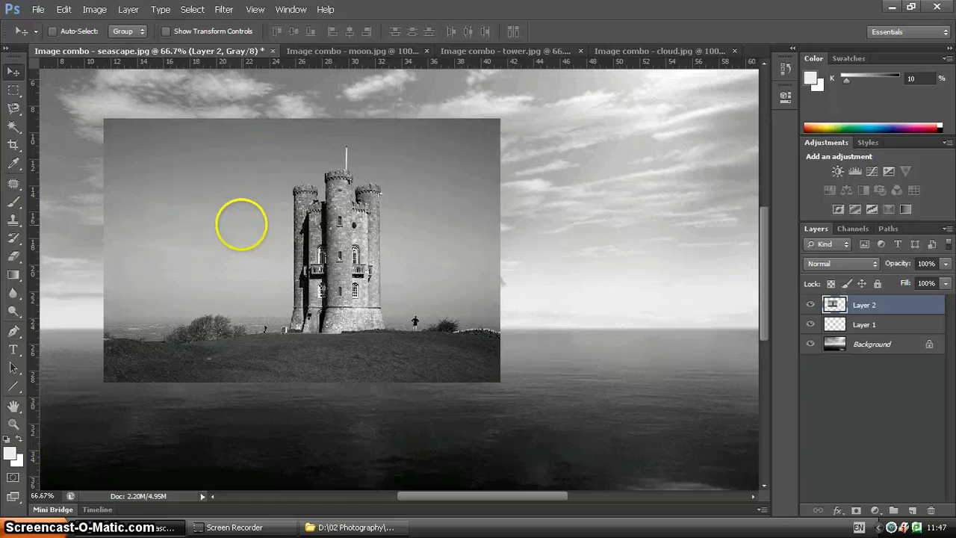
pyautogui.hotkey('ctrl', 't')
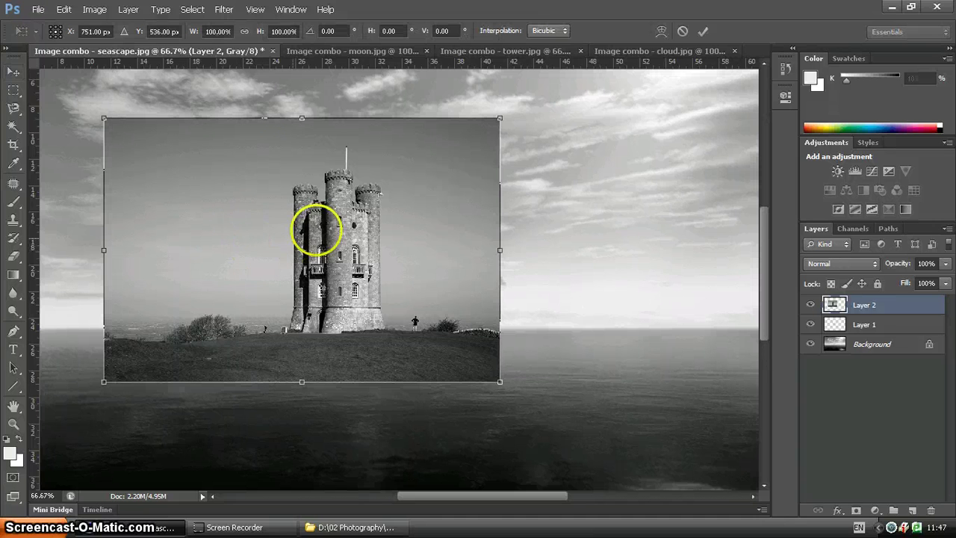
pyautogui.moveTo(500, 117); pyautogui.dragTo(351, 221)
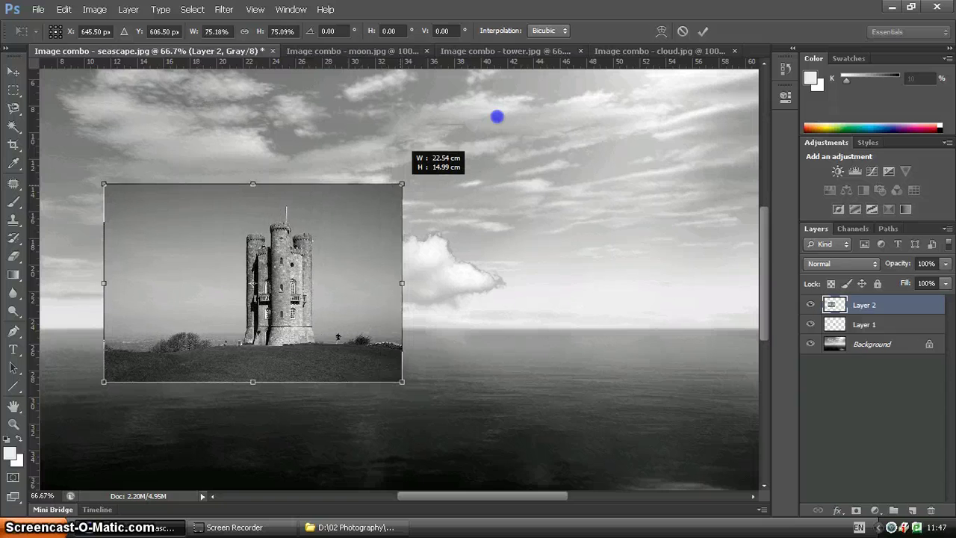
pyautogui.moveTo(351, 220); pyautogui.dragTo(294, 256)
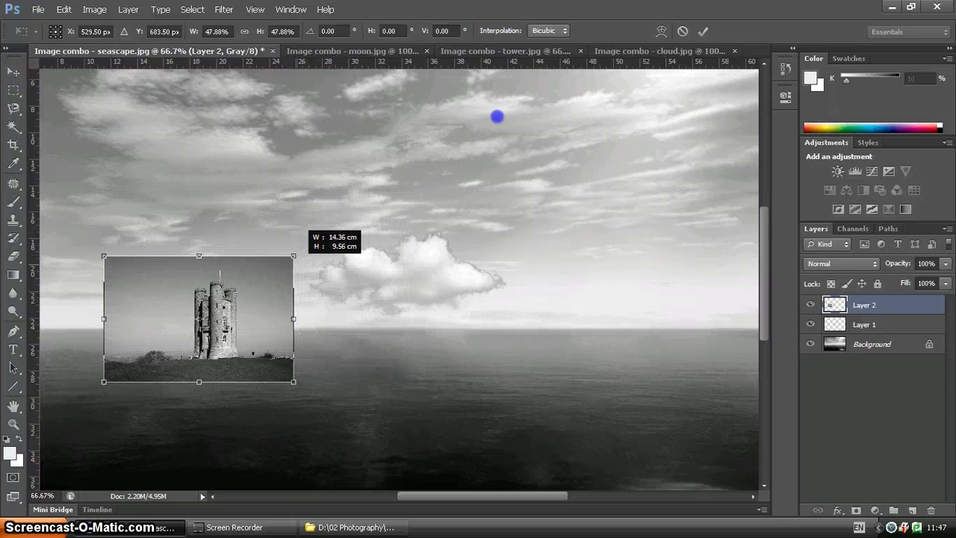
pyautogui.moveTo(252, 284)
pyautogui.mouseDown()
pyautogui.moveTo(457, 180)
pyautogui.moveTo(437, 198)
pyautogui.mouseUp()
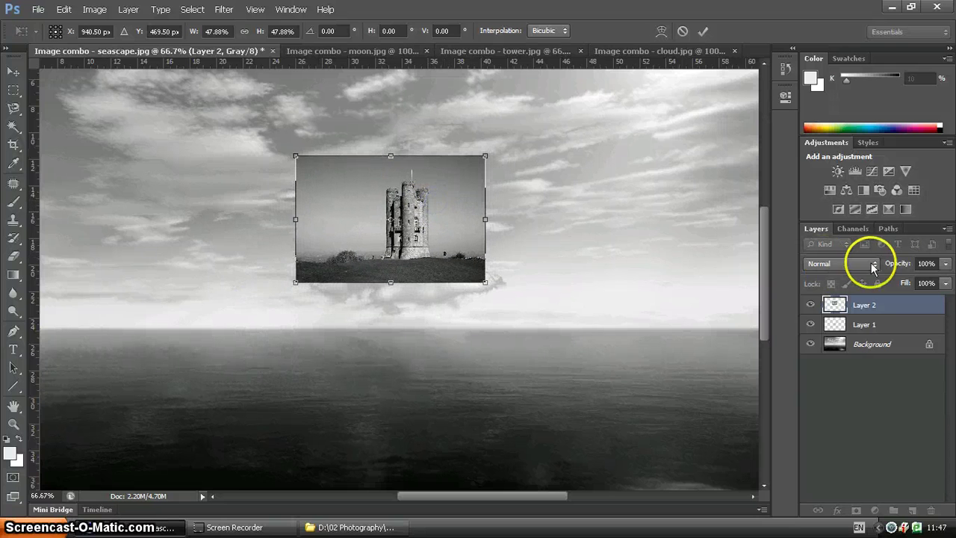
# Place the tower just above the cloud, restore 100% opacity and commit the transform
pyautogui.click(946, 264)
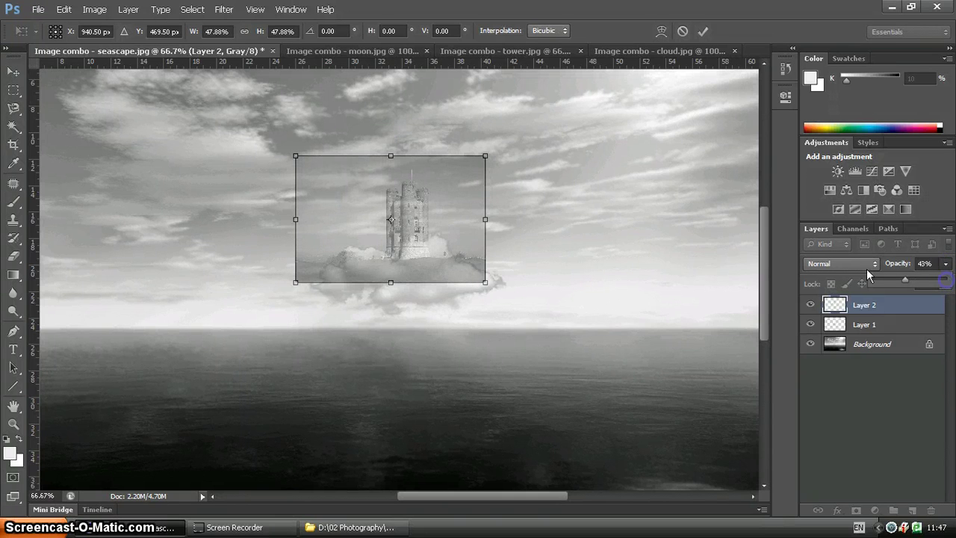
pyautogui.moveTo(424, 228); pyautogui.dragTo(428, 228)
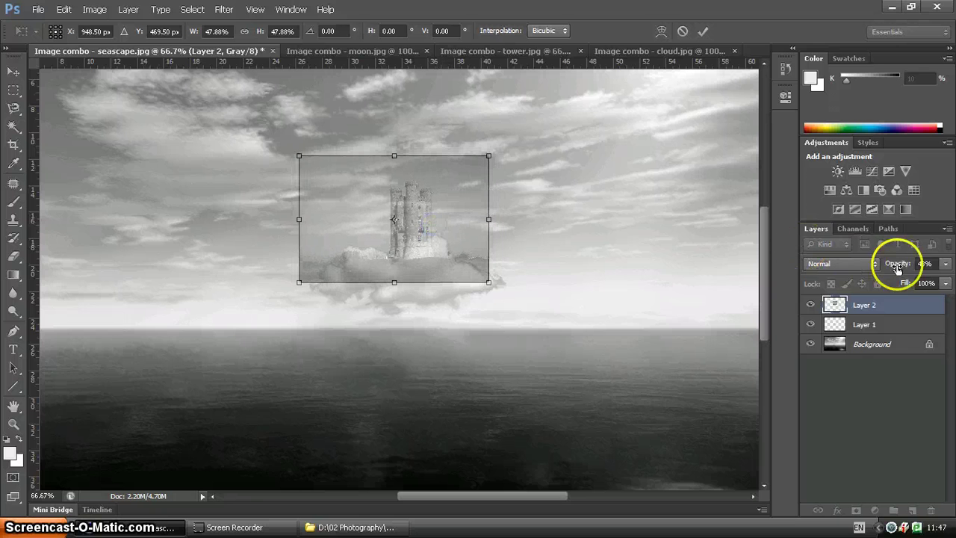
pyautogui.click(947, 263)
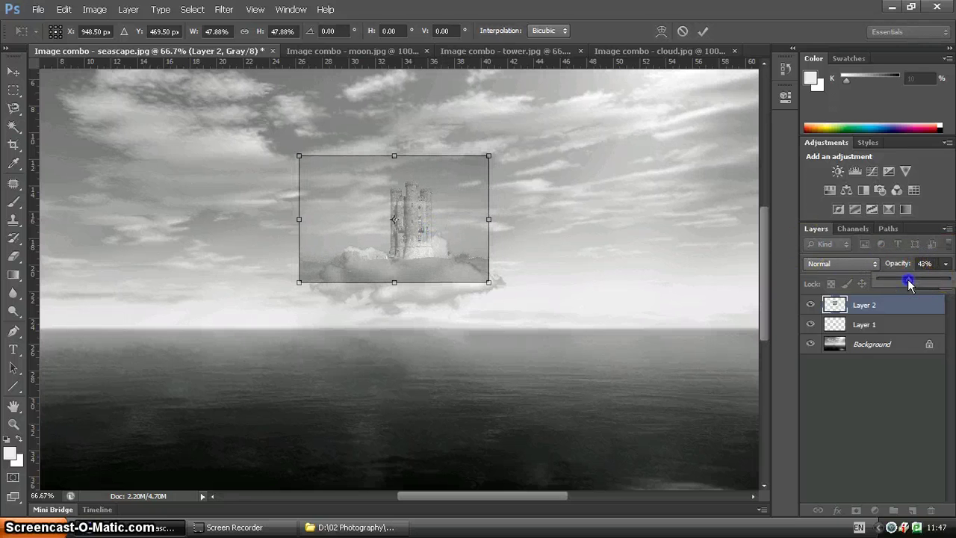
pyautogui.moveTo(906, 279); pyautogui.dragTo(949, 280)
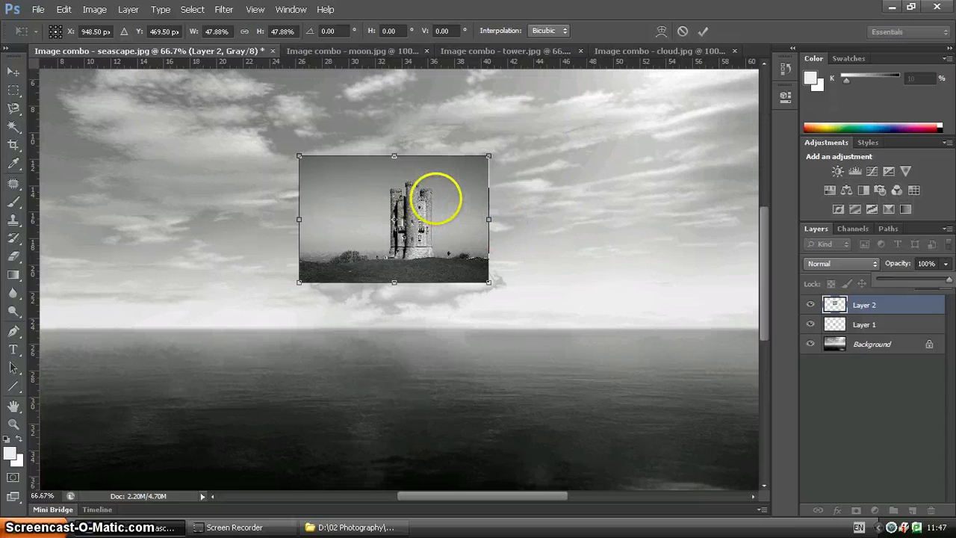
pyautogui.doubleClick(436, 197)
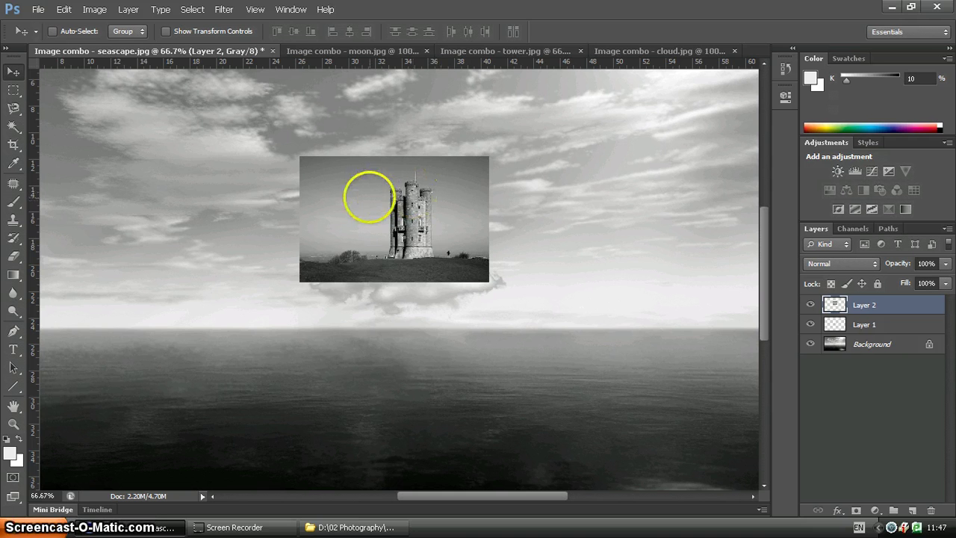
# Zoom to about 137% on the tower and the cloud beneath it
pyautogui.click(13, 423)
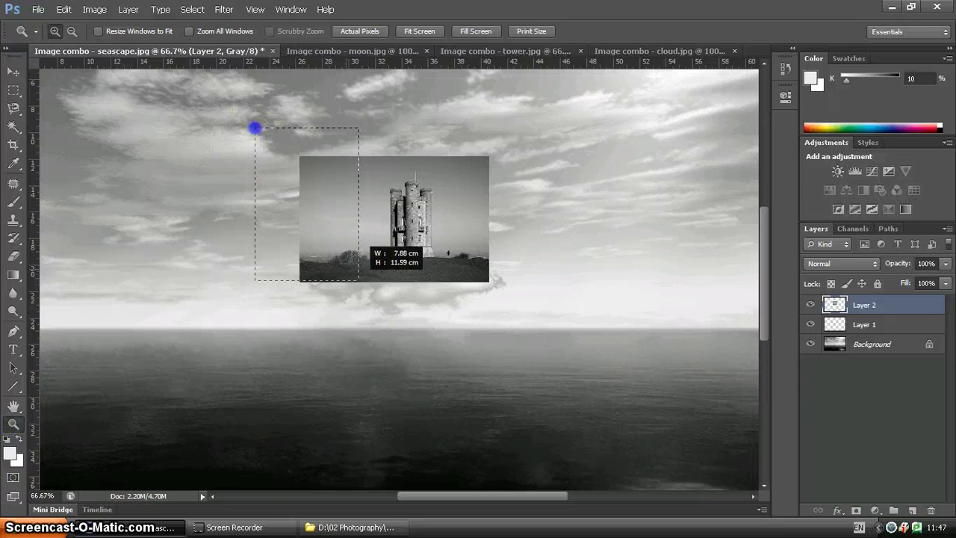
pyautogui.moveTo(254, 127); pyautogui.dragTo(535, 331)
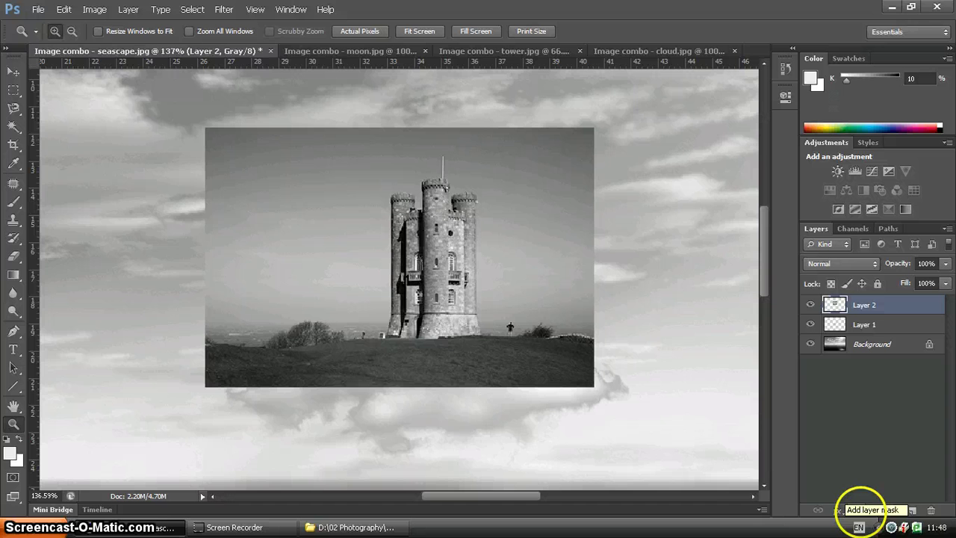
# Add a layer mask to the tower layer and paint black on it, toggling the mask to compare
pyautogui.click(856, 510)
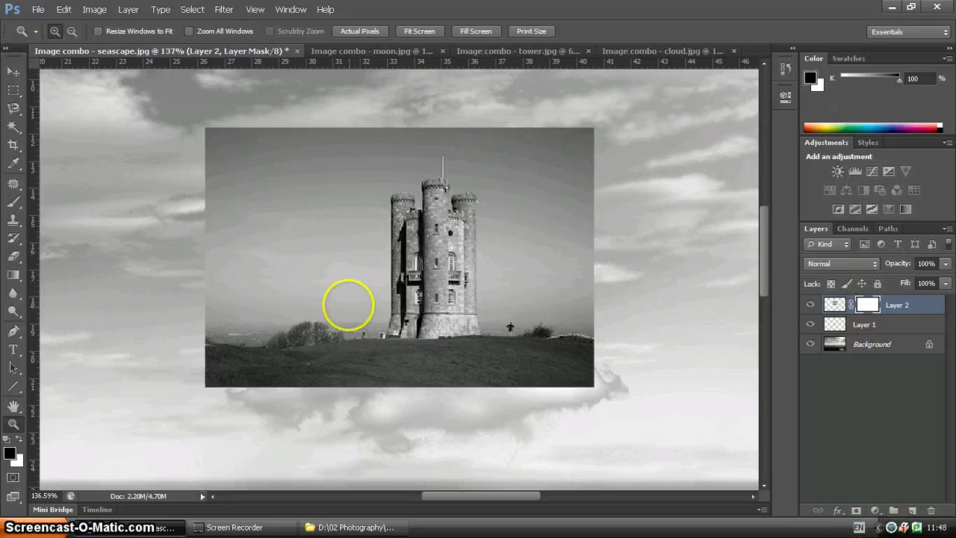
pyautogui.click(13, 202)
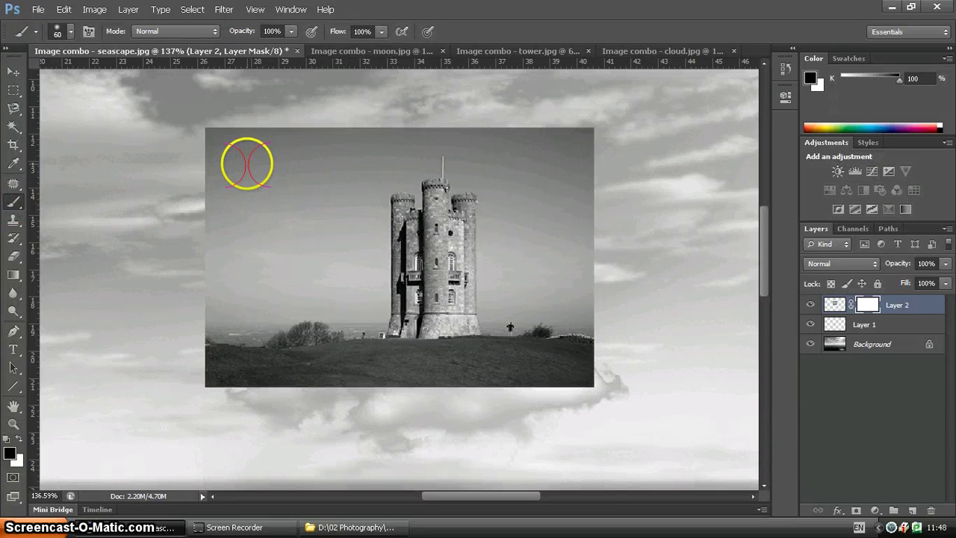
pyautogui.press(']')
pyautogui.press(']')
pyautogui.press(']')
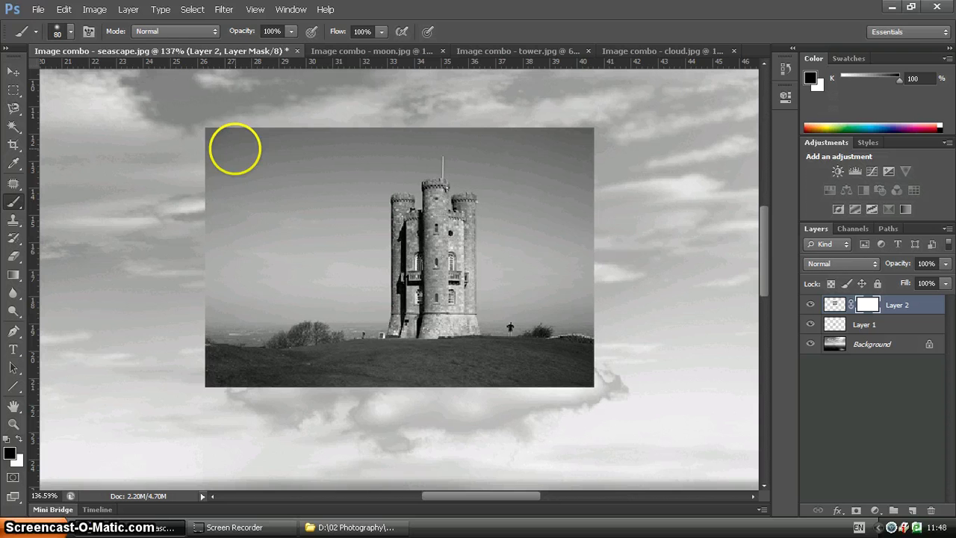
pyautogui.moveTo(224, 128); pyautogui.dragTo(223, 130)
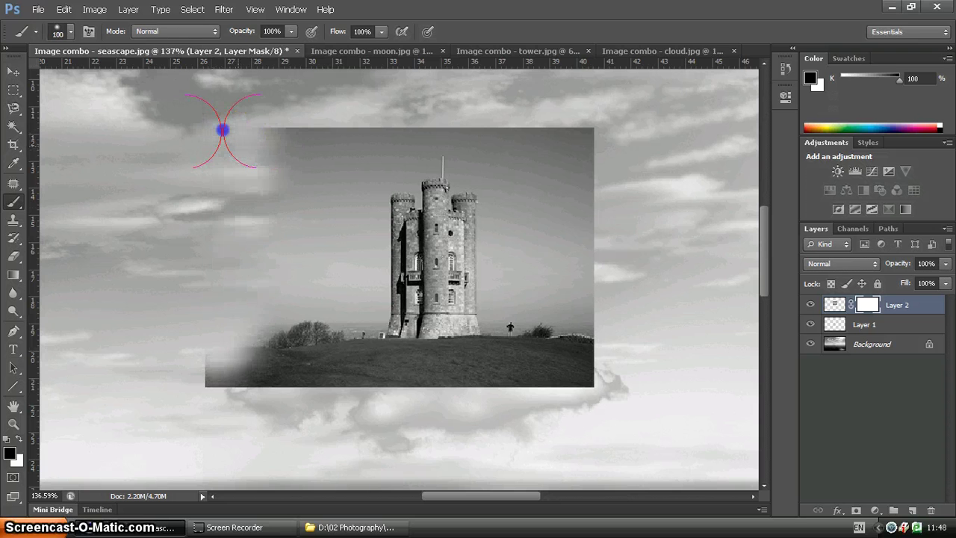
pyautogui.moveTo(523, 291); pyautogui.dragTo(525, 252)
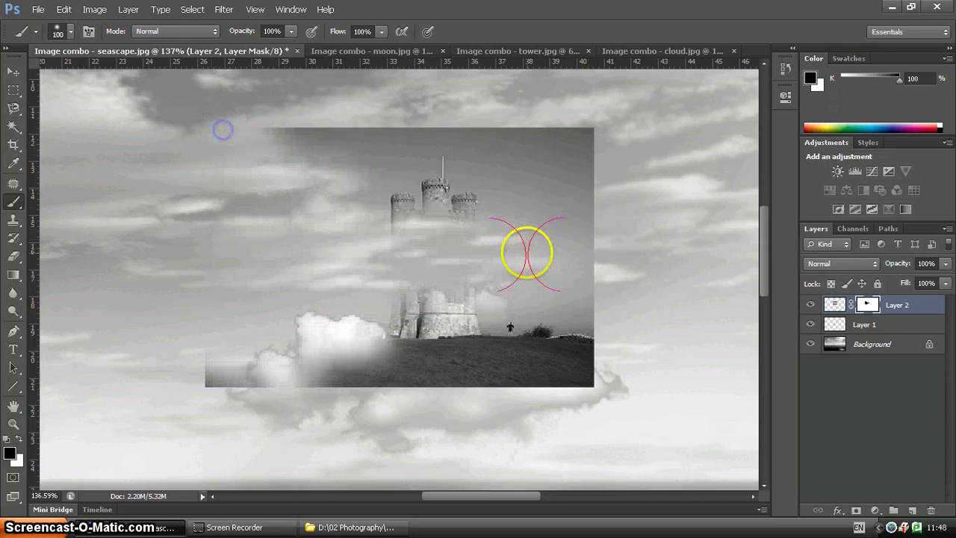
pyautogui.keyDown('shift'); pyautogui.click(867, 304); pyautogui.keyUp('shift')
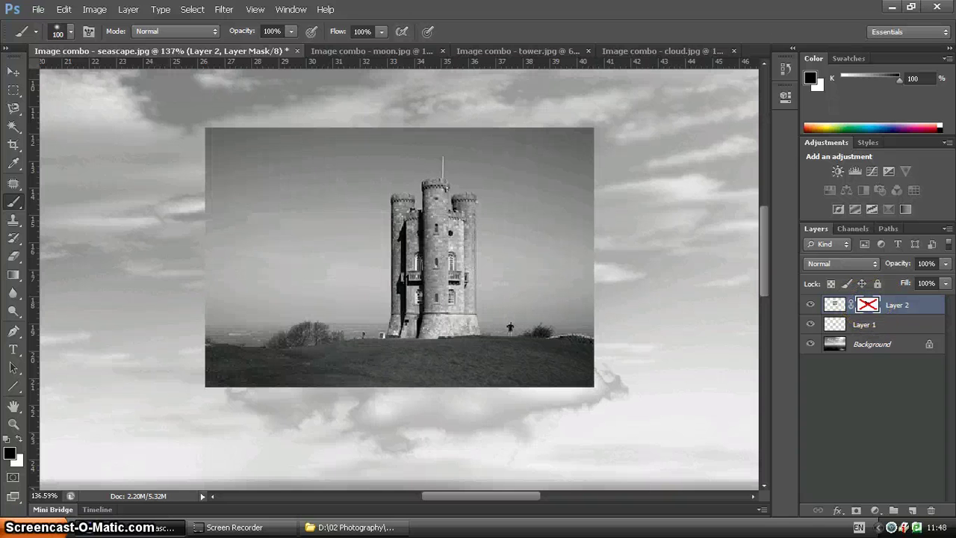
pyautogui.keyDown('shift'); pyautogui.click(868, 304); pyautogui.keyUp('shift')
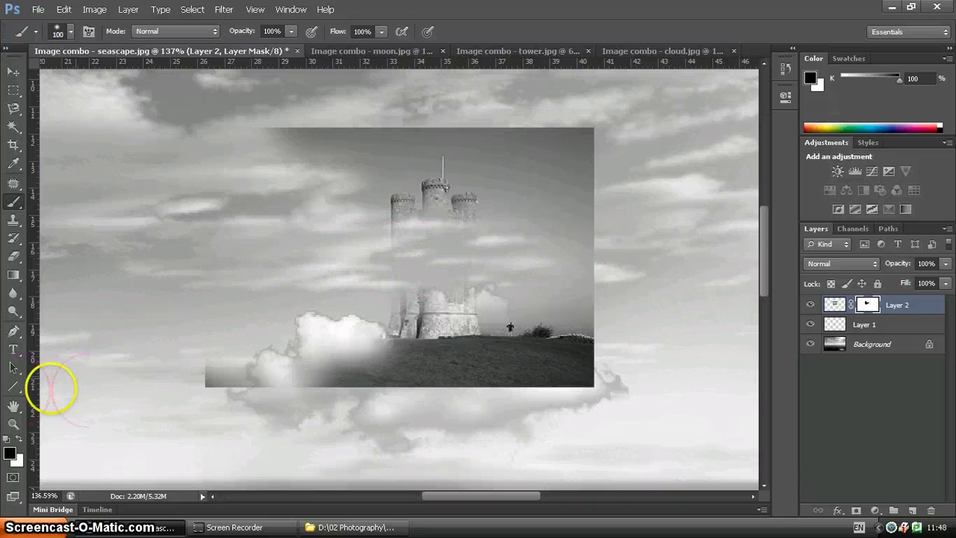
# Repaint the mask in white to restore the tower, then fade its left edge into the clouds
pyautogui.click(185, 354)
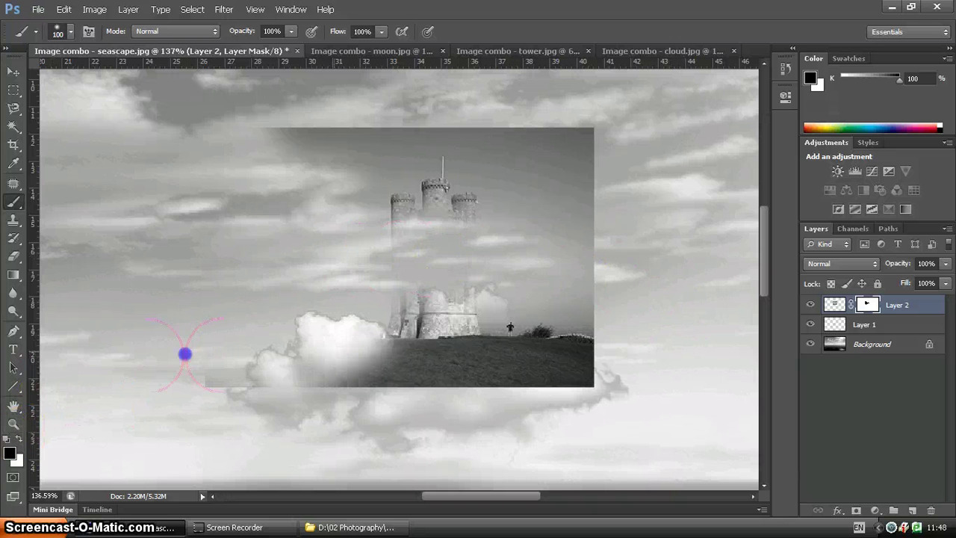
pyautogui.click(18, 440)
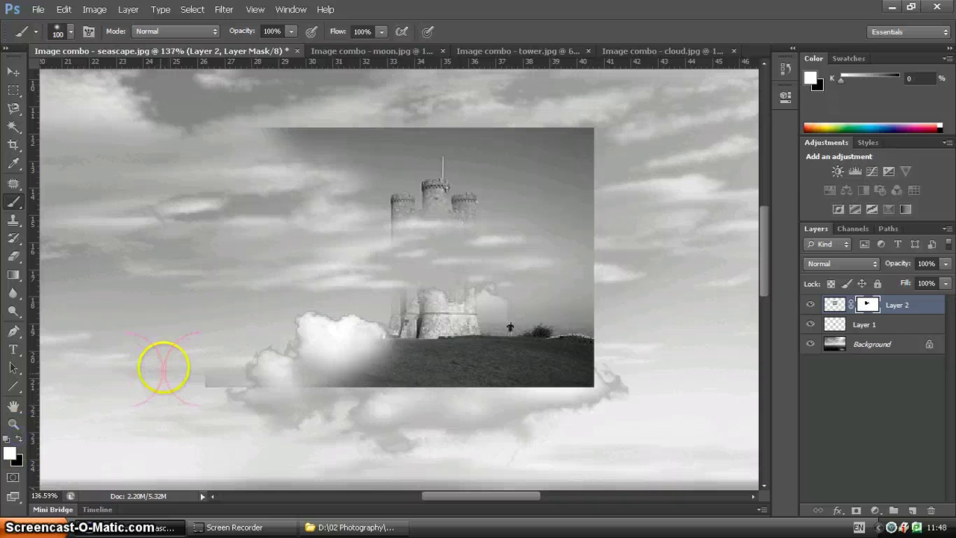
pyautogui.moveTo(163, 367); pyautogui.dragTo(166, 367)
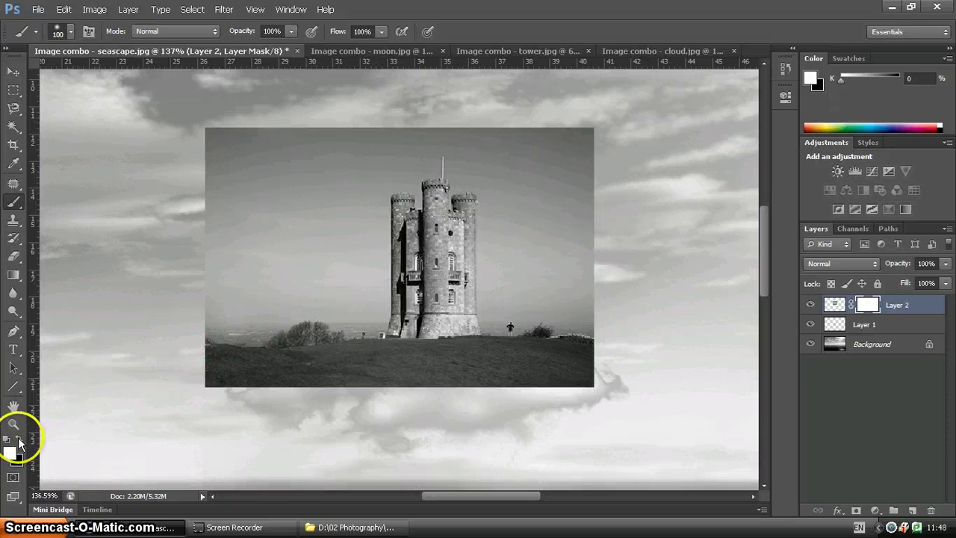
pyautogui.moveTo(224, 134); pyautogui.dragTo(226, 135)
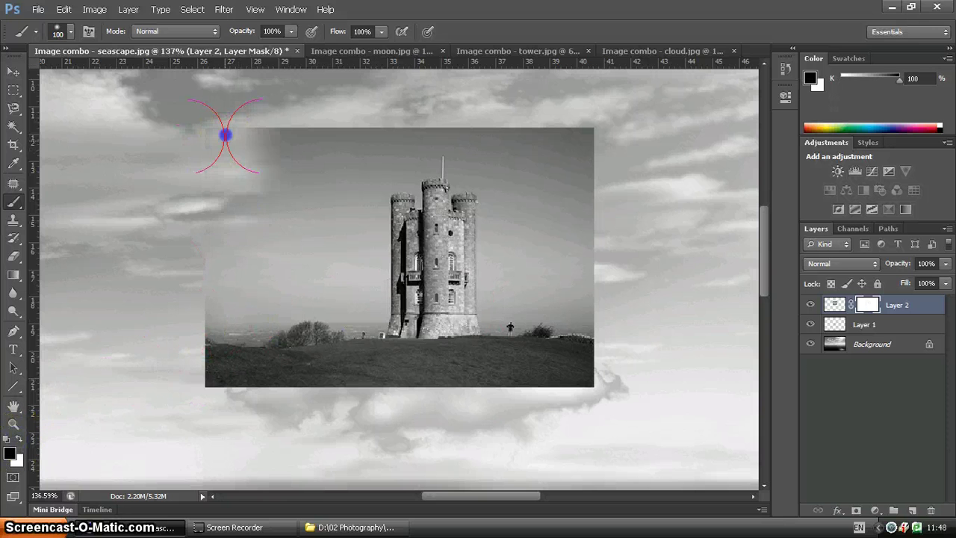
# With a 0% hardness brush, mask out the photo's left, right and dark top edges
pyautogui.click(68, 33)
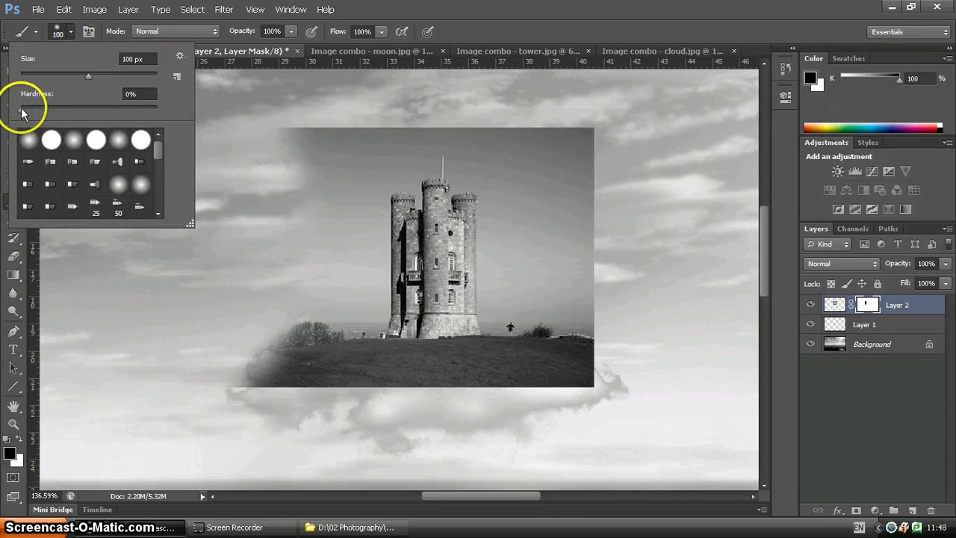
pyautogui.click(264, 124)
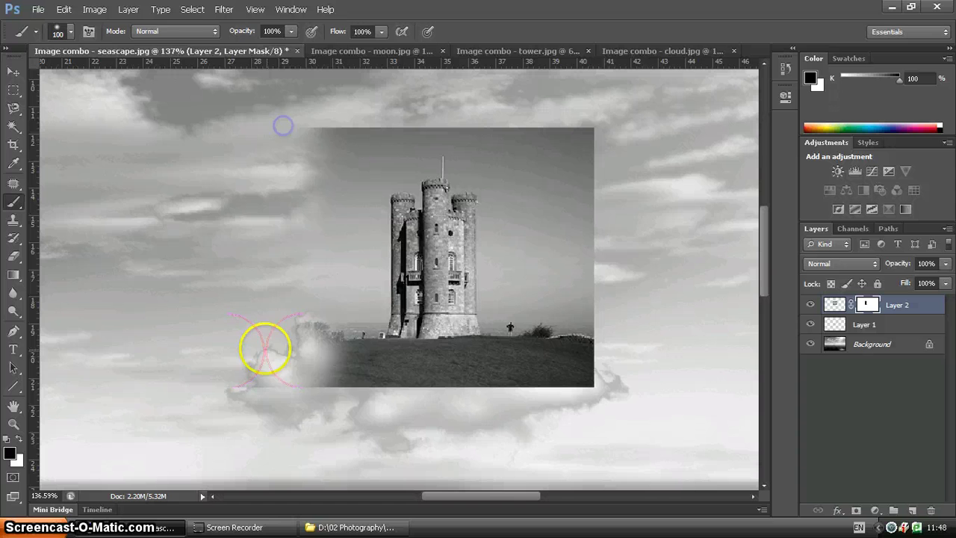
pyautogui.moveTo(266, 347)
pyautogui.mouseDown()
pyautogui.moveTo(354, 381)
pyautogui.moveTo(587, 330)
pyautogui.mouseUp()
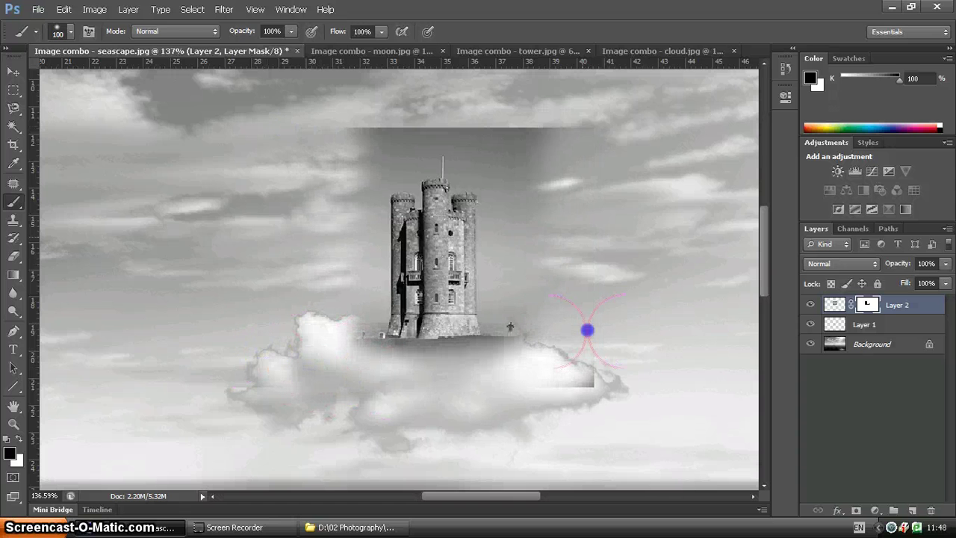
pyautogui.moveTo(529, 178)
pyautogui.mouseDown()
pyautogui.moveTo(493, 144)
pyautogui.moveTo(376, 158)
pyautogui.moveTo(398, 160)
pyautogui.mouseUp()
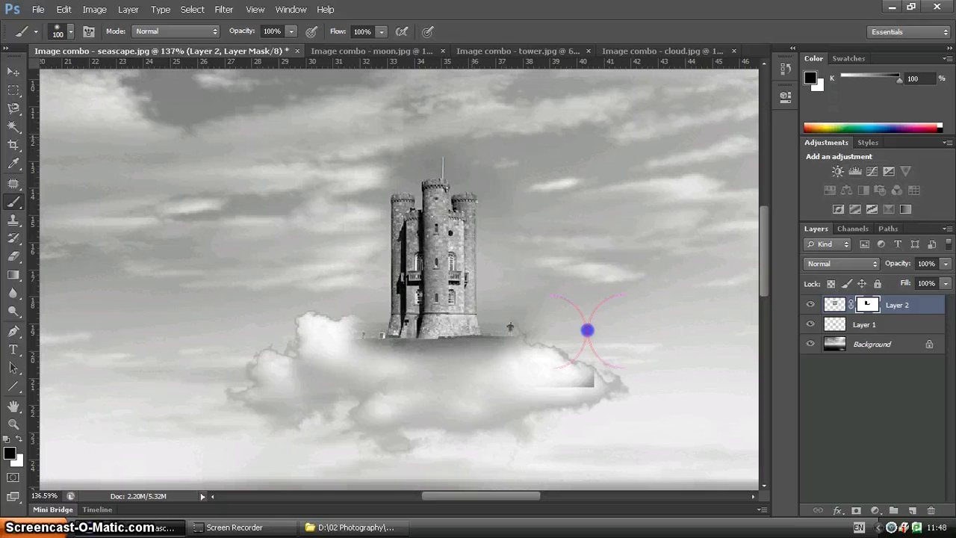
pyautogui.moveTo(526, 316)
pyautogui.mouseDown()
pyautogui.moveTo(611, 378)
pyautogui.moveTo(317, 366)
pyautogui.mouseUp()
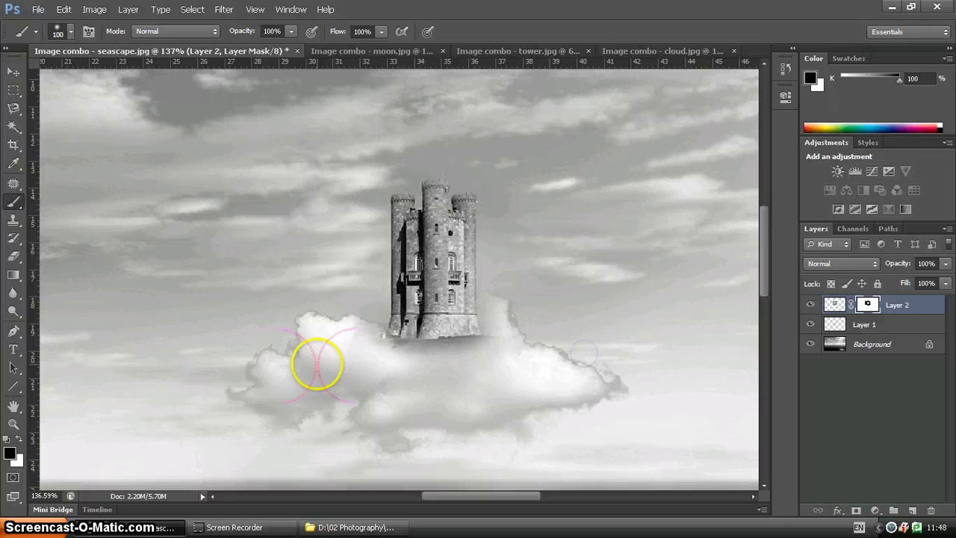
# With a smaller brush, hide the tower's base in cloud and restore the turrets and spire
pyautogui.moveTo(405, 331); pyautogui.dragTo(365, 327)
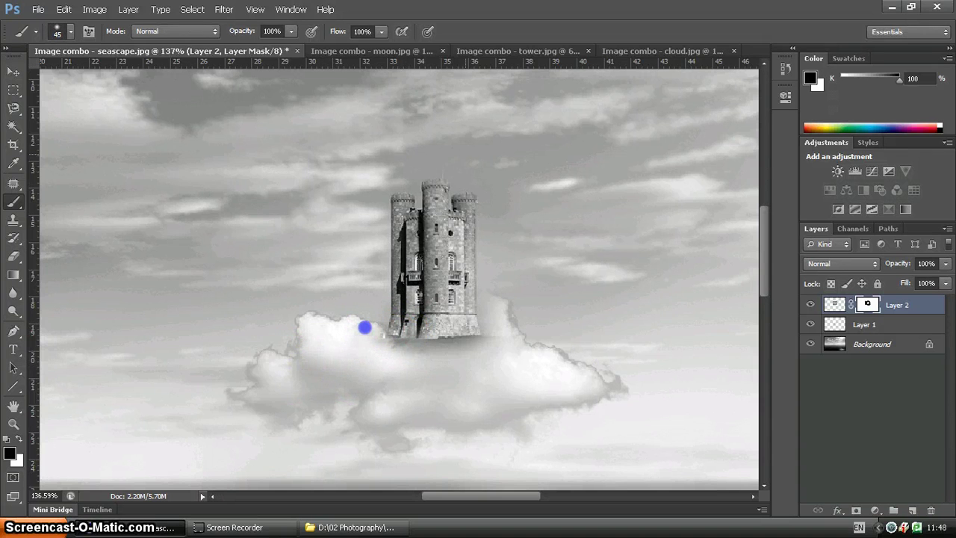
pyautogui.moveTo(492, 291)
pyautogui.mouseDown()
pyautogui.moveTo(484, 344)
pyautogui.moveTo(378, 342)
pyautogui.moveTo(478, 325)
pyautogui.mouseUp()
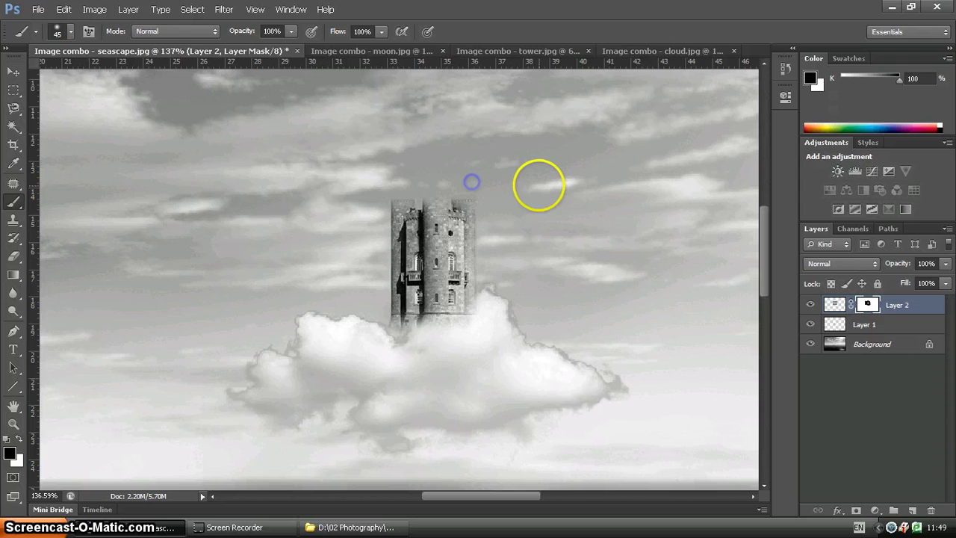
pyautogui.click(17, 437)
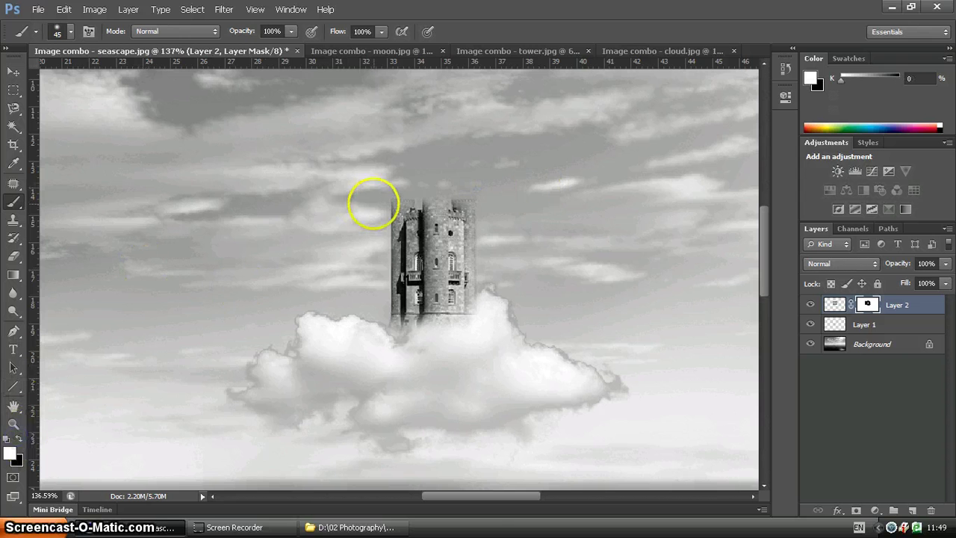
pyautogui.moveTo(374, 203); pyautogui.dragTo(375, 202)
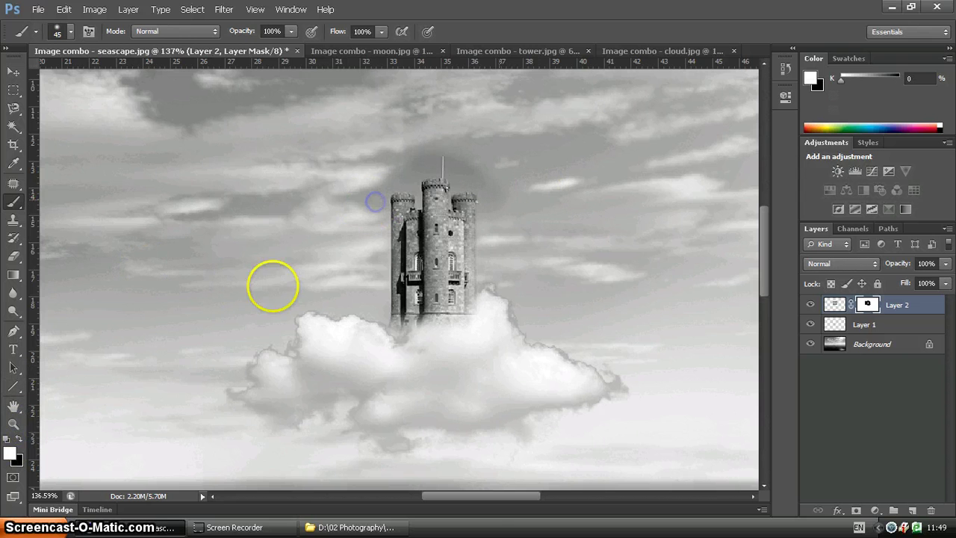
pyautogui.click(19, 439)
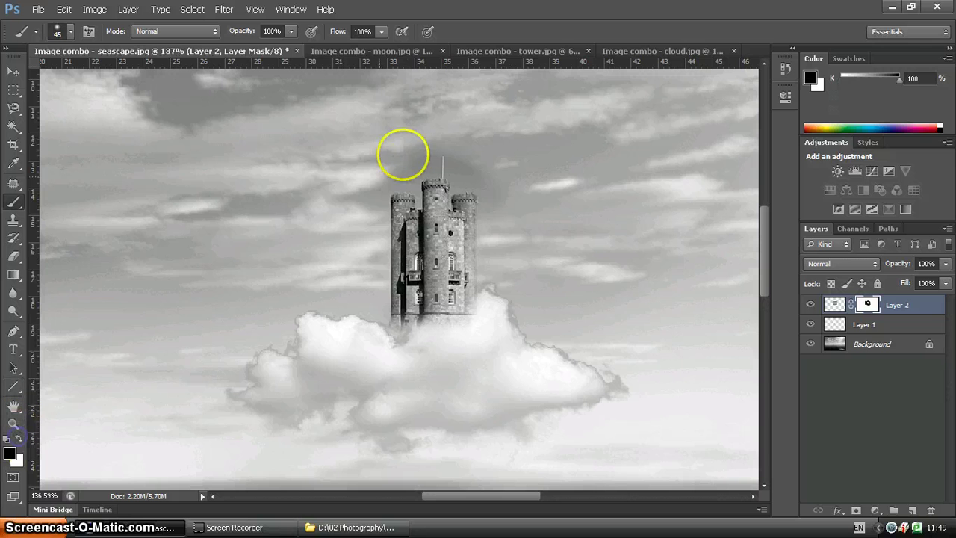
pyautogui.moveTo(406, 154); pyautogui.dragTo(410, 152)
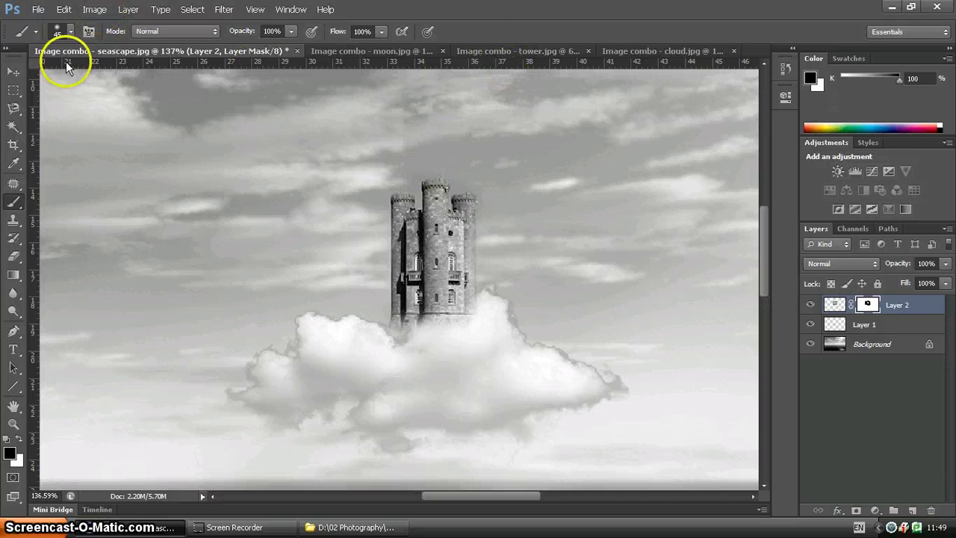
# Zoom out to 50% and target Layer 2's image thumbnail instead of its mask
pyautogui.click(13, 71)
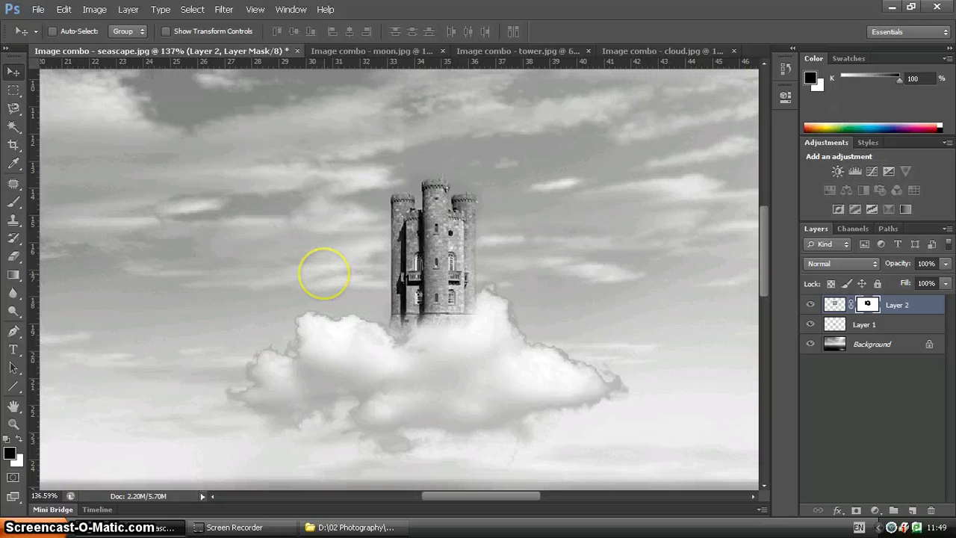
pyautogui.hotkey('ctrl', '-')
pyautogui.hotkey('ctrl', '-')
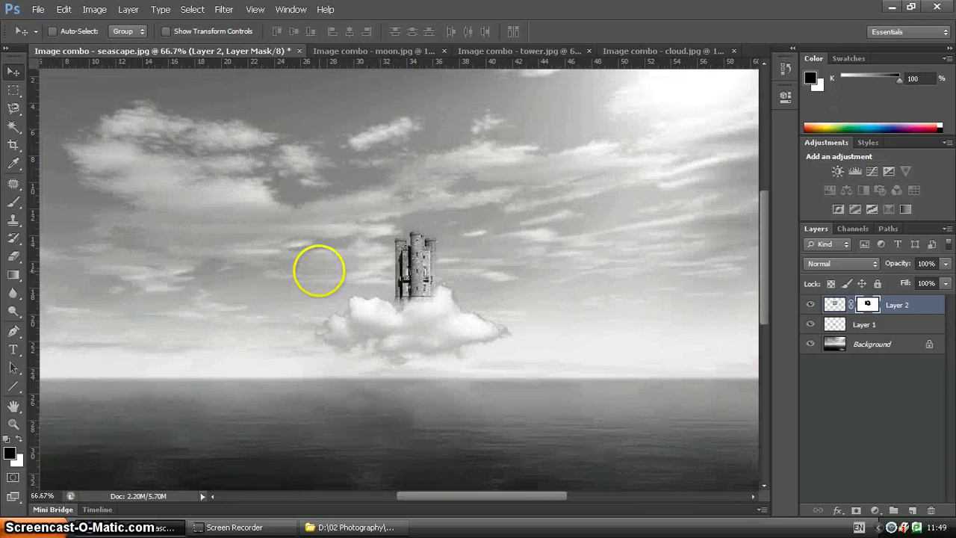
pyautogui.hotkey('ctrl', '-')
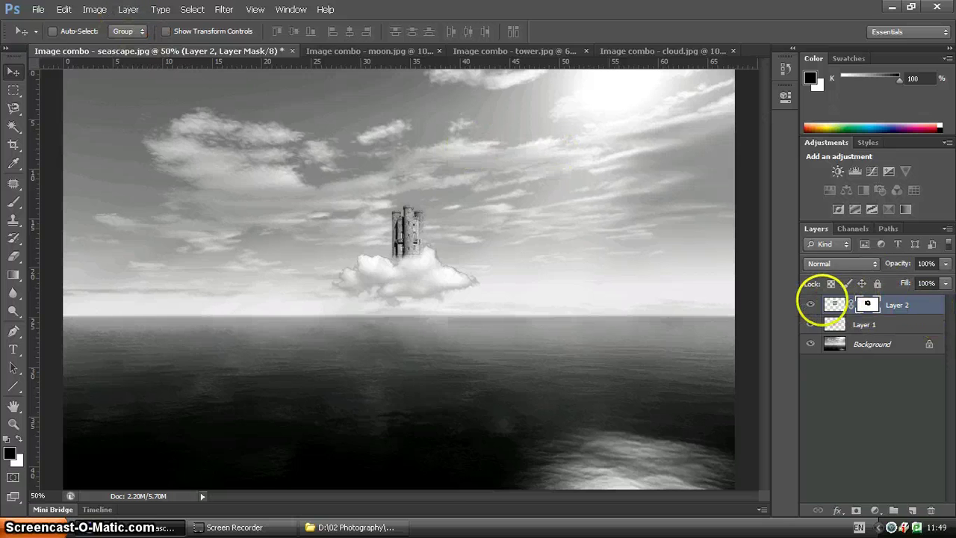
pyautogui.click(834, 304)
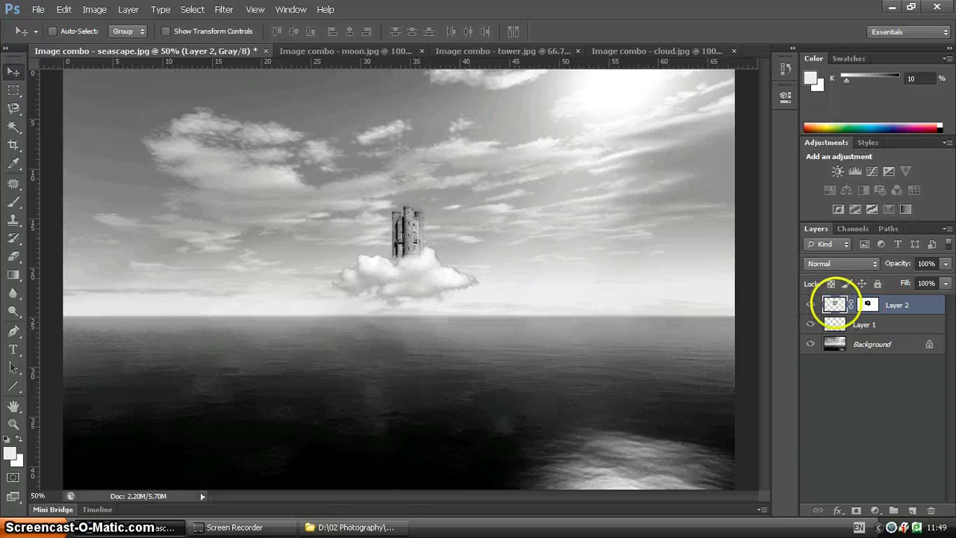
# Apply Levels to the tower layer with the Output black level raised to 58
pyautogui.click(95, 9)
pyautogui.moveTo(111, 43)
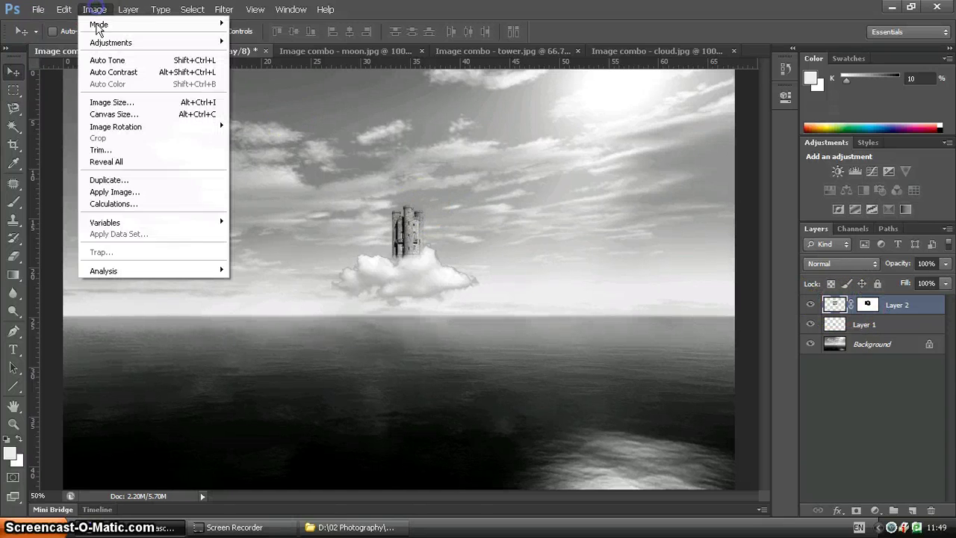
pyautogui.click(263, 57)
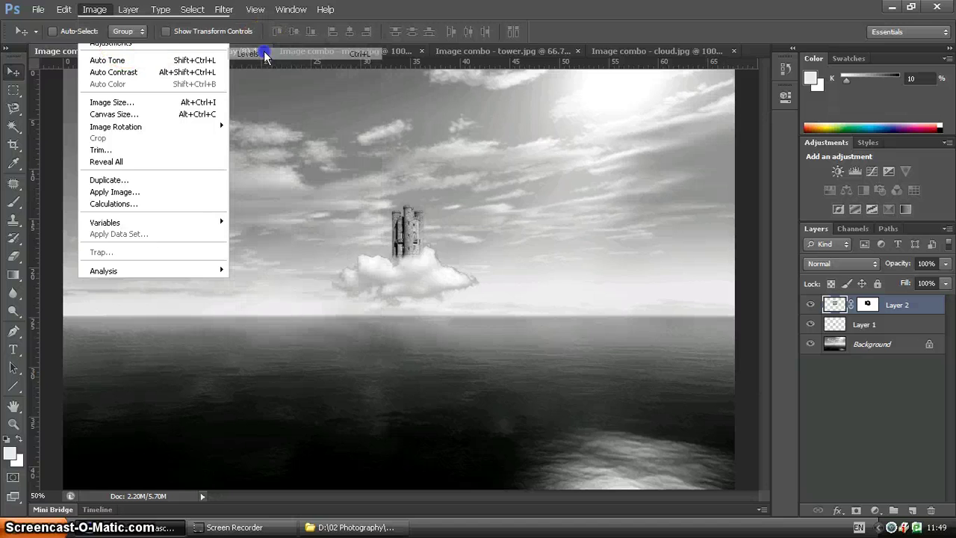
pyautogui.moveTo(488, 117); pyautogui.dragTo(656, 173)
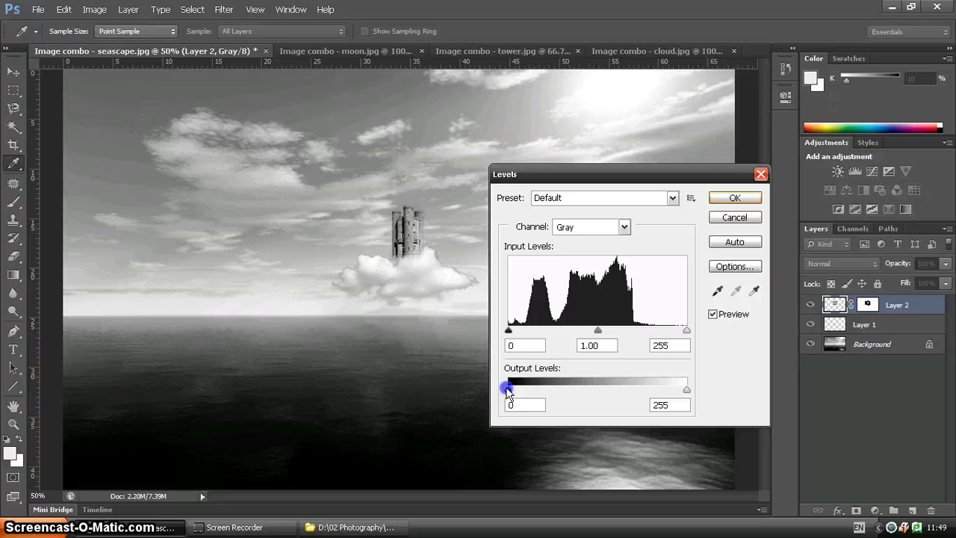
pyautogui.moveTo(514, 390); pyautogui.dragTo(530, 390)
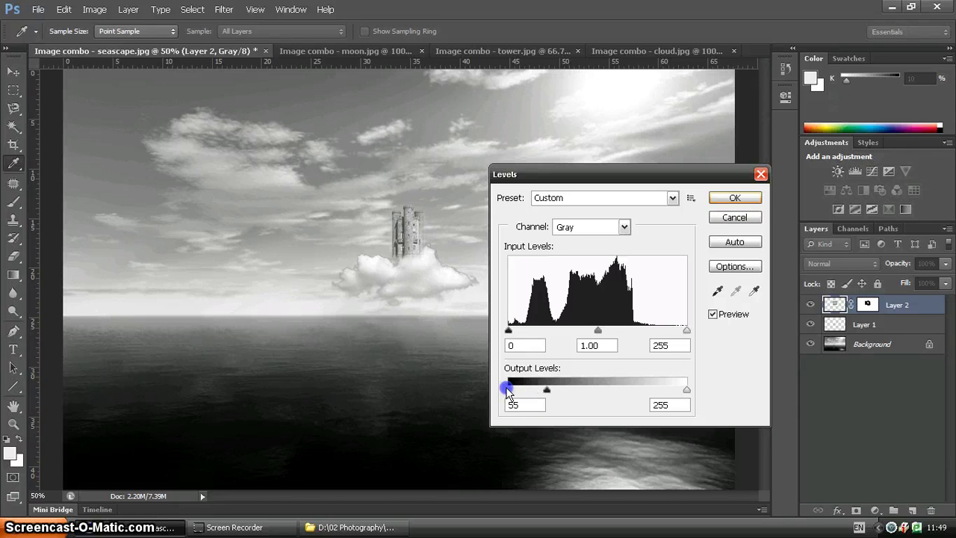
pyautogui.click(732, 199)
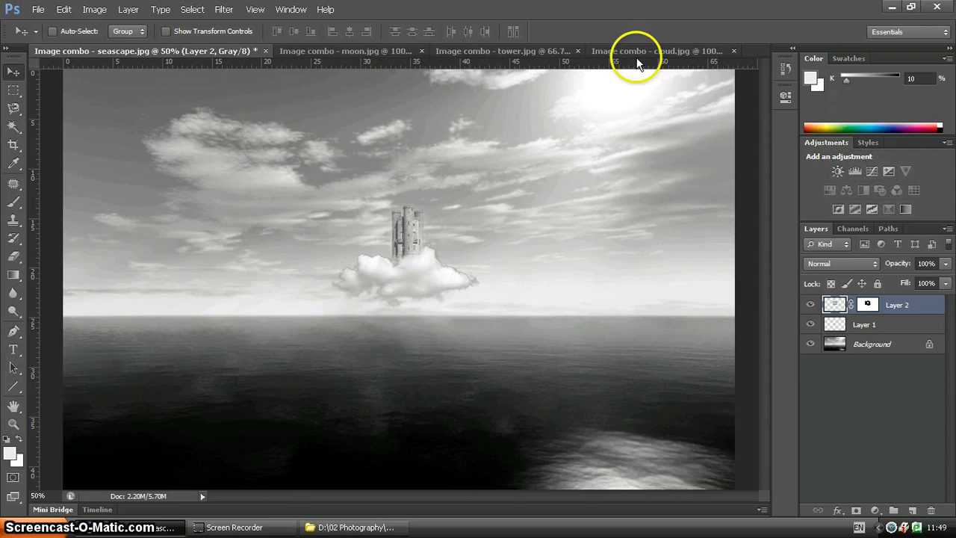
# In moon.jpg, select the black background with Color Range at reduced fuzziness
pyautogui.click(355, 51)
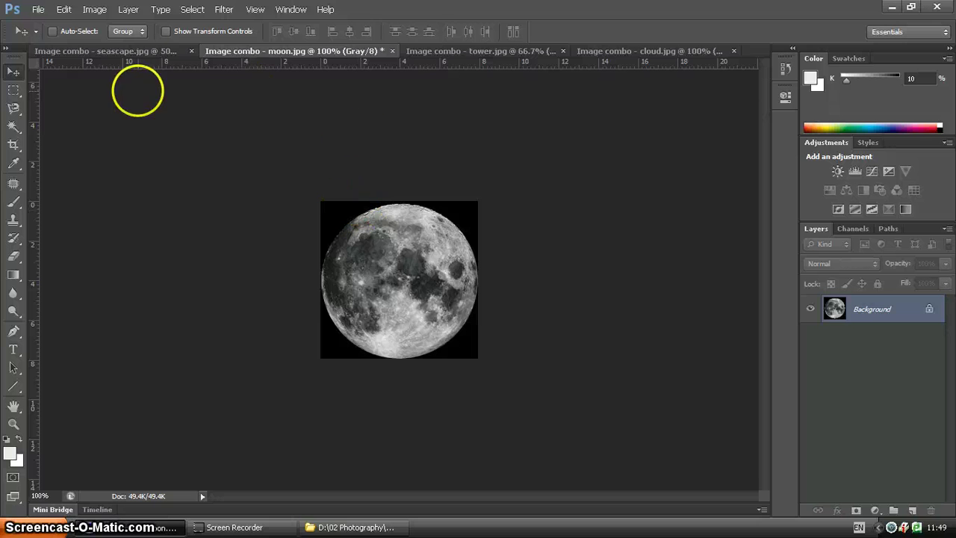
pyautogui.click(193, 9)
pyautogui.click(200, 126)
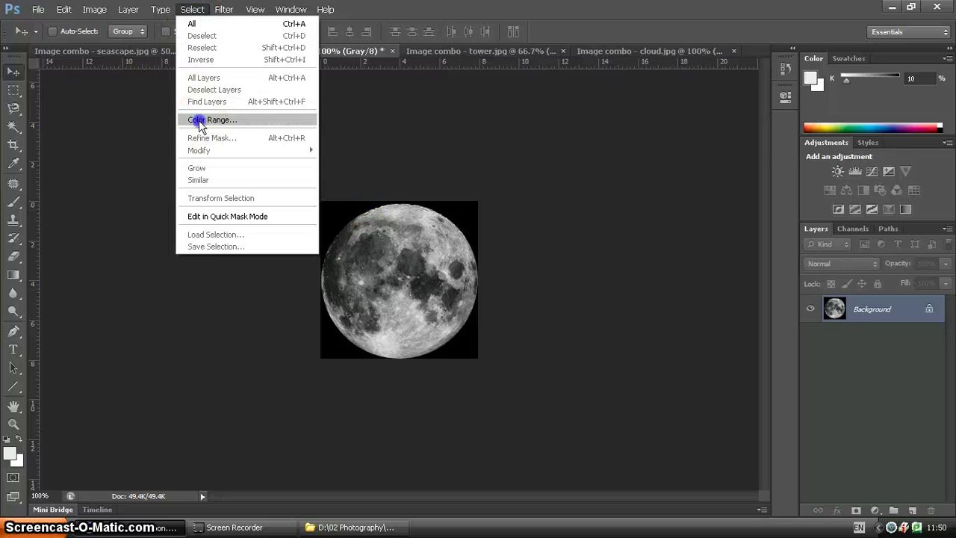
pyautogui.click(331, 214)
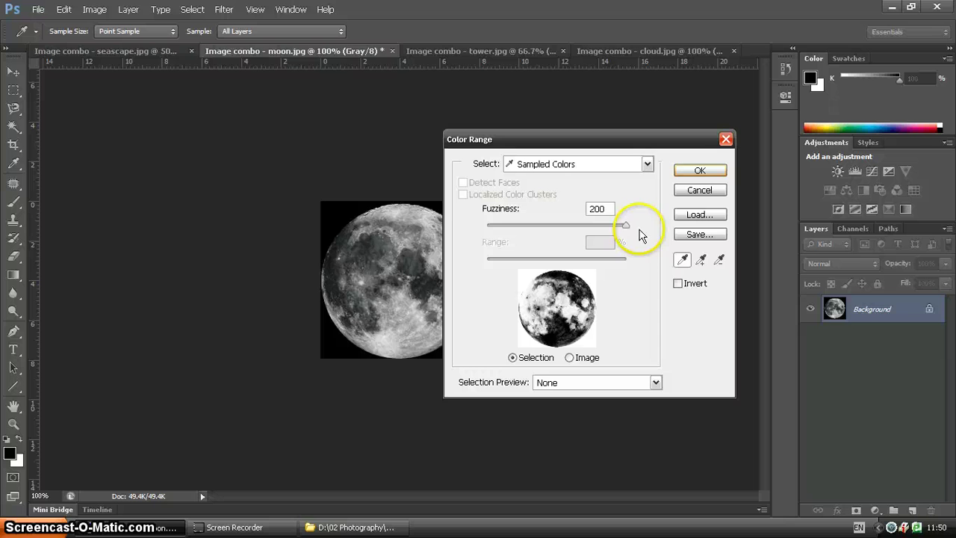
pyautogui.moveTo(626, 225); pyautogui.dragTo(498, 225)
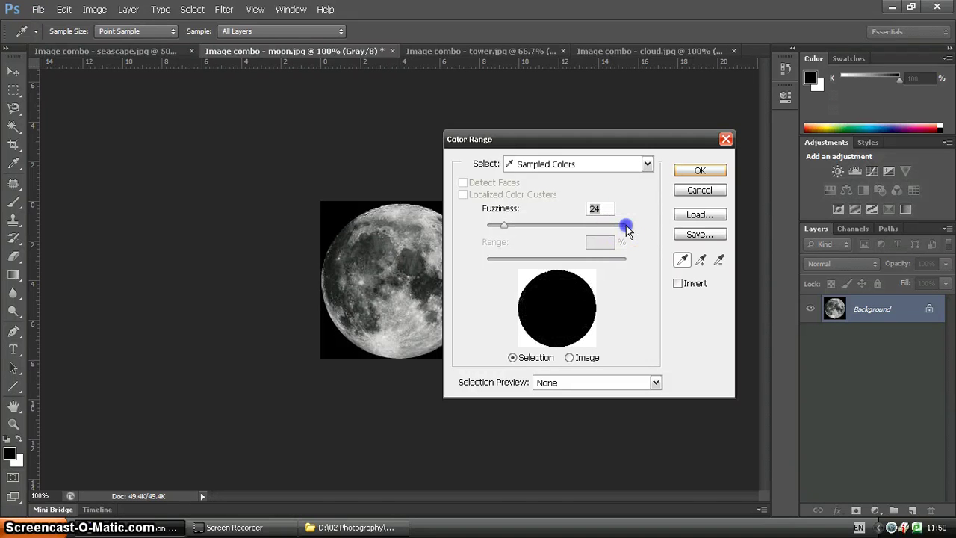
pyautogui.click(699, 171)
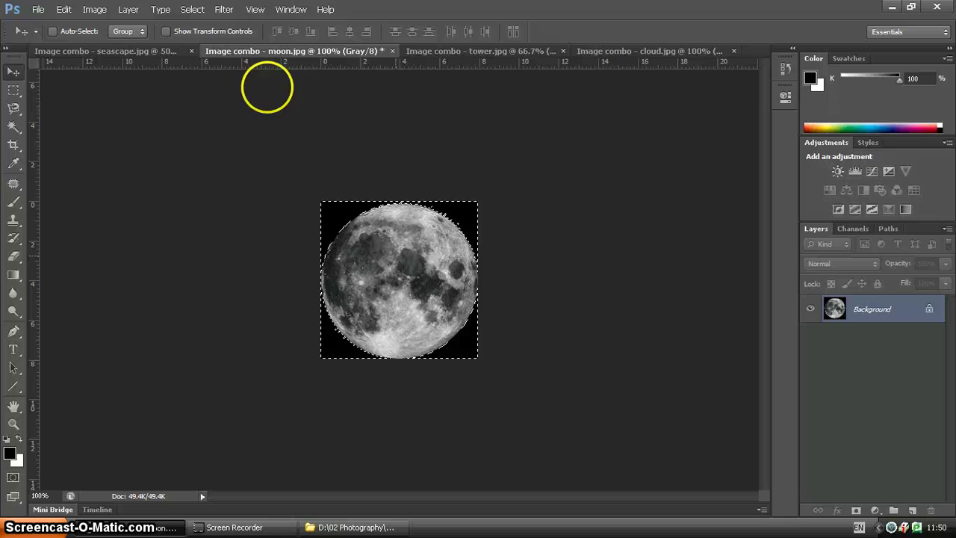
# Invert the selection and drag the moon into the seascape's upper-left sky
pyautogui.click(192, 10)
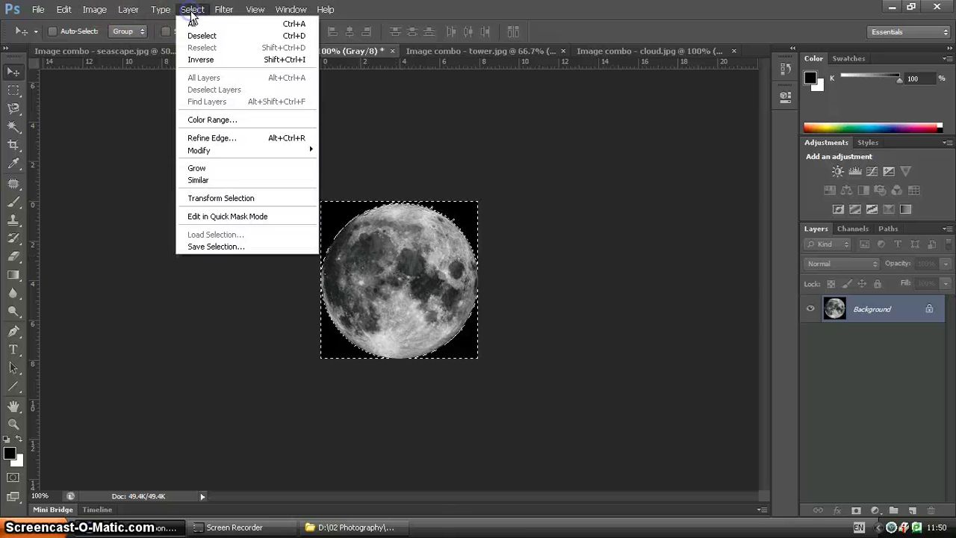
pyautogui.click(198, 59)
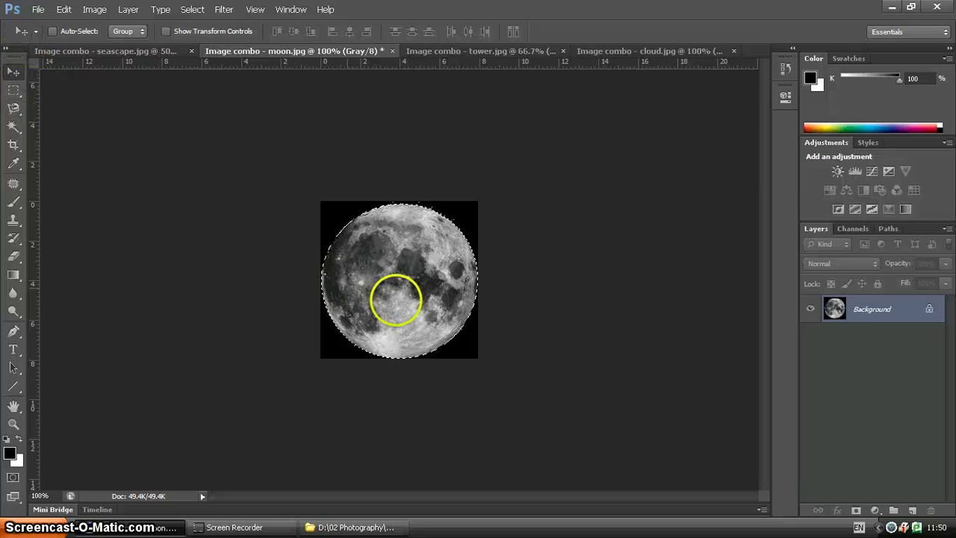
pyautogui.moveTo(389, 261)
pyautogui.mouseDown()
pyautogui.moveTo(155, 76)
pyautogui.moveTo(238, 169)
pyautogui.moveTo(245, 200)
pyautogui.moveTo(146, 129)
pyautogui.mouseUp()
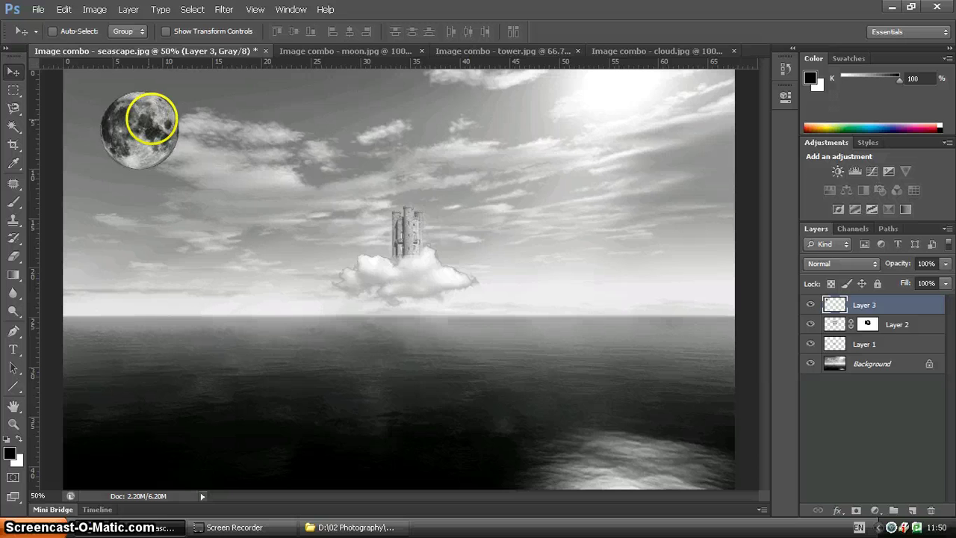
# Apply Levels to the moon layer with output levels 83 to 162, fading it to soft gray
pyautogui.click(94, 9)
pyautogui.moveTo(111, 42)
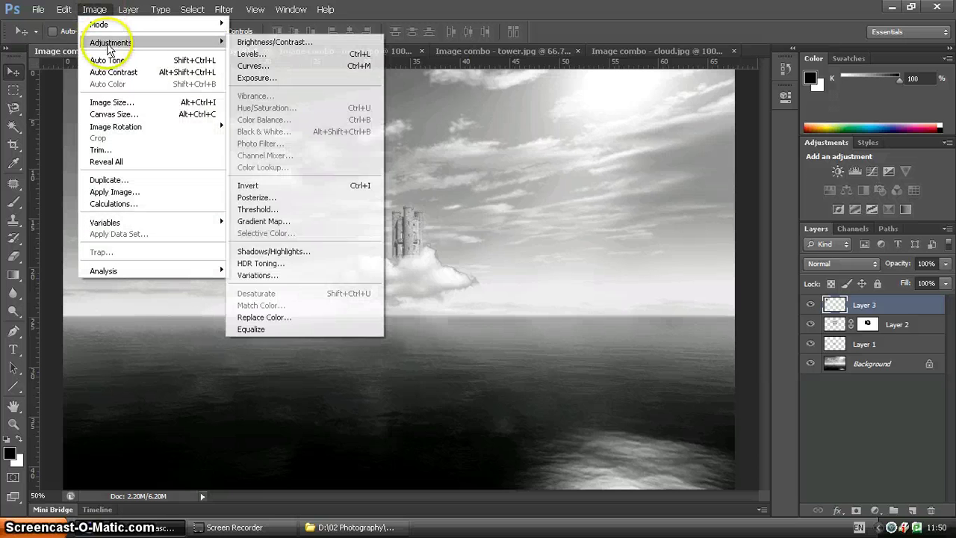
pyautogui.click(251, 53)
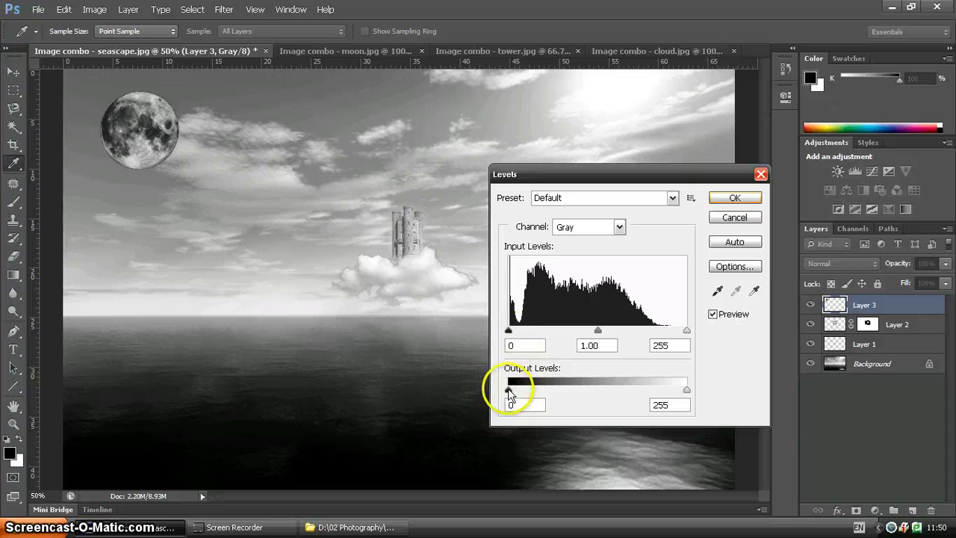
pyautogui.moveTo(508, 389); pyautogui.dragTo(567, 389)
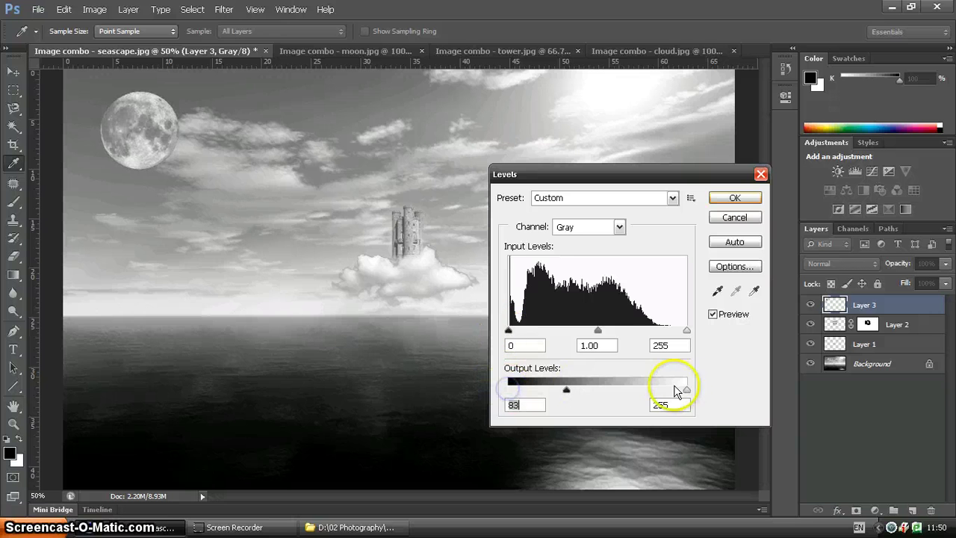
pyautogui.moveTo(689, 387); pyautogui.dragTo(621, 389)
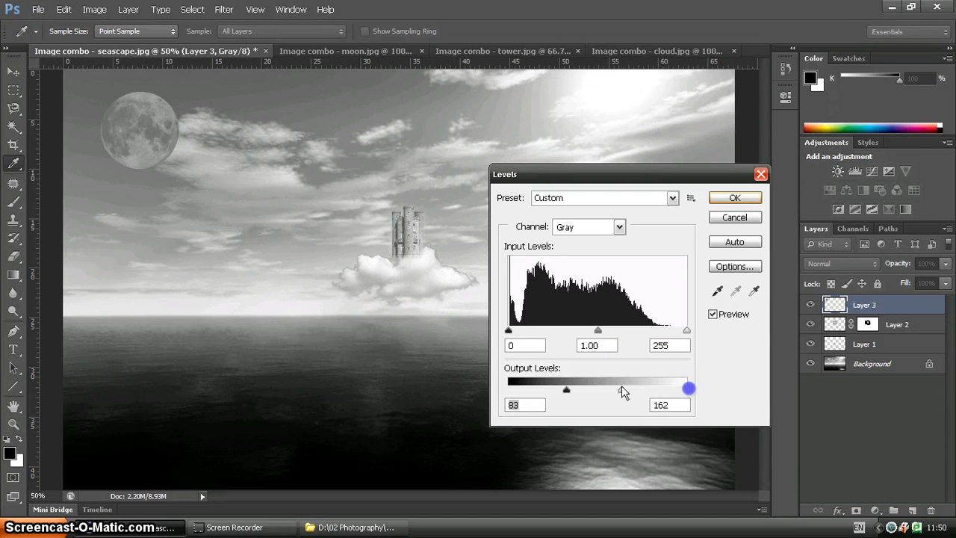
pyautogui.click(732, 200)
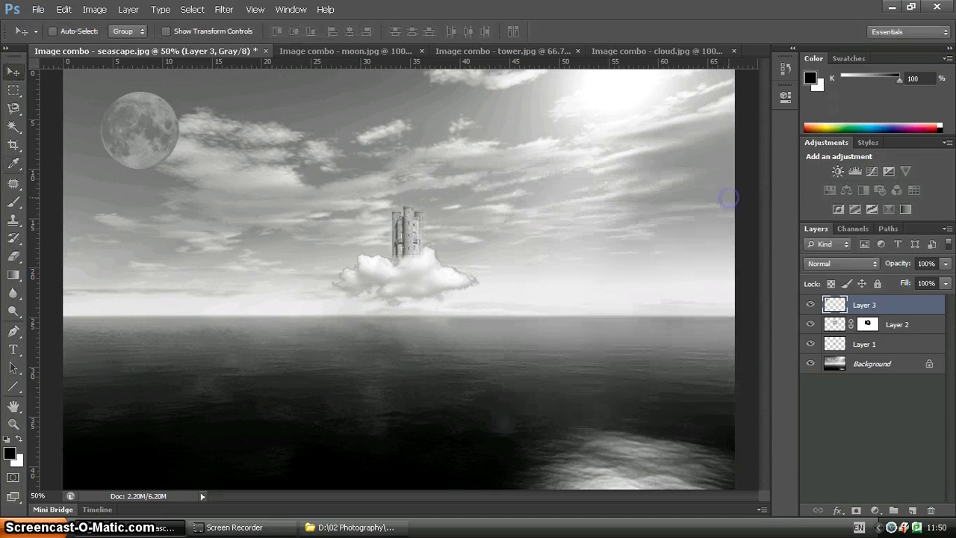
# Lower the moon layer's opacity to 76% and nudge the moon up-left
pyautogui.click(945, 263)
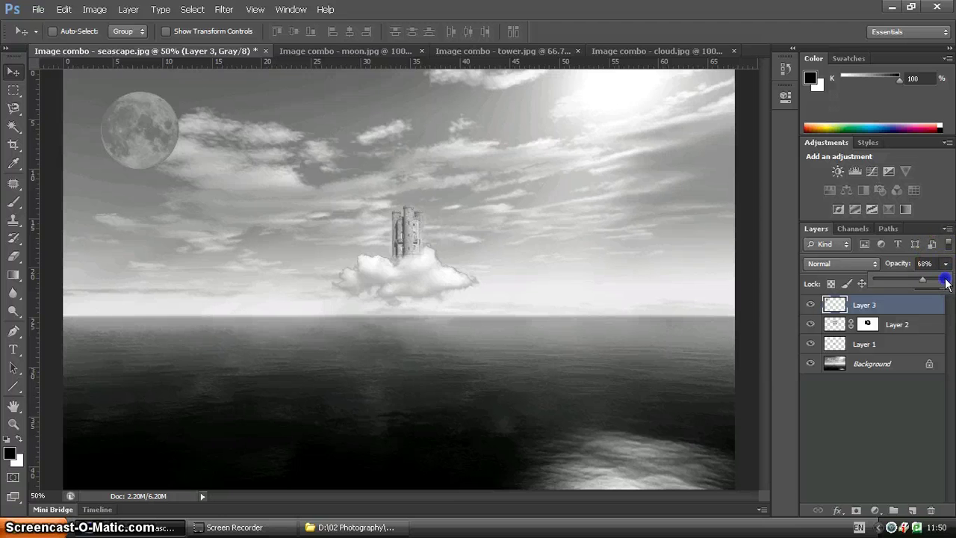
pyautogui.moveTo(946, 281); pyautogui.dragTo(945, 282)
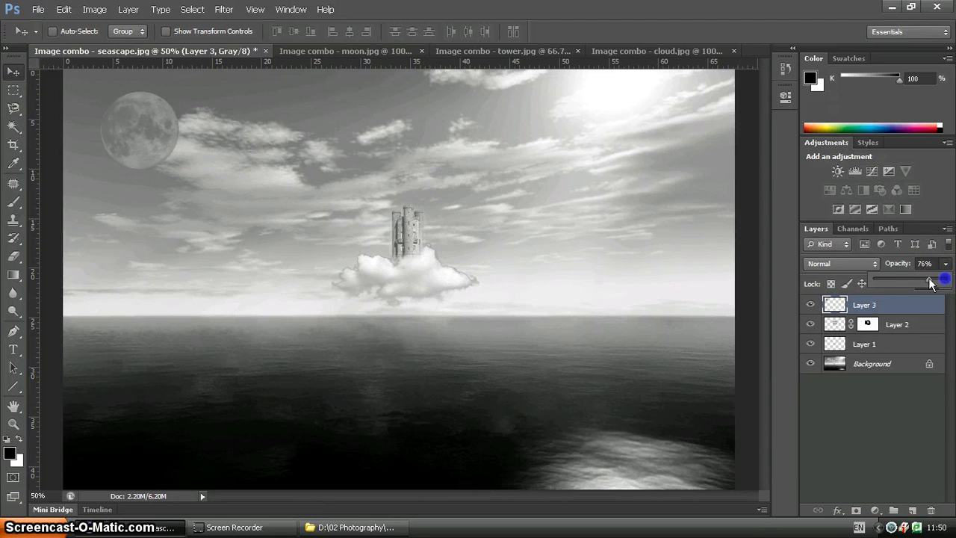
pyautogui.moveTo(127, 121)
pyautogui.mouseDown()
pyautogui.moveTo(93, 101)
pyautogui.moveTo(245, 169)
pyautogui.mouseUp()
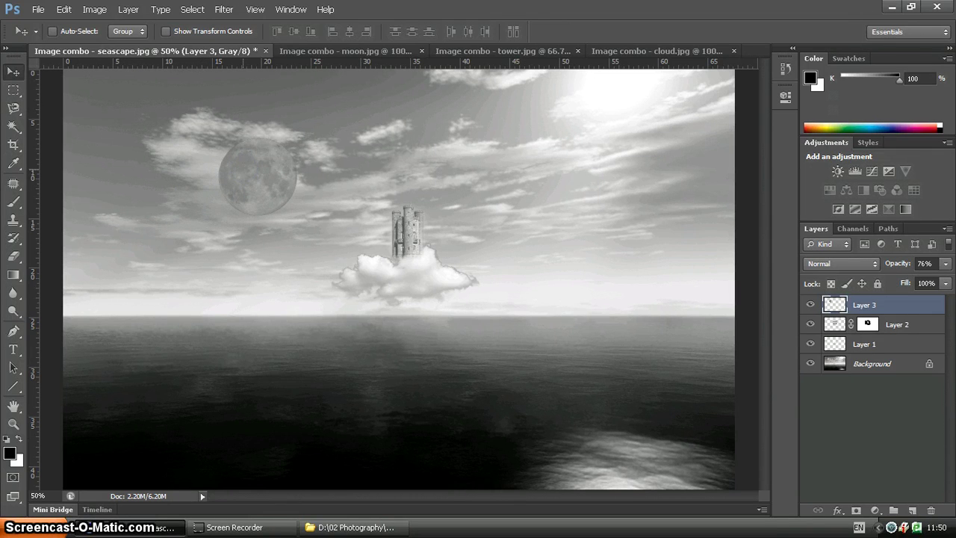
# Scale the moon to about 170% and push it into the sky's top-left corner
pyautogui.hotkey('ctrl', 't')
pyautogui.moveTo(216, 135); pyautogui.dragTo(162, 80)
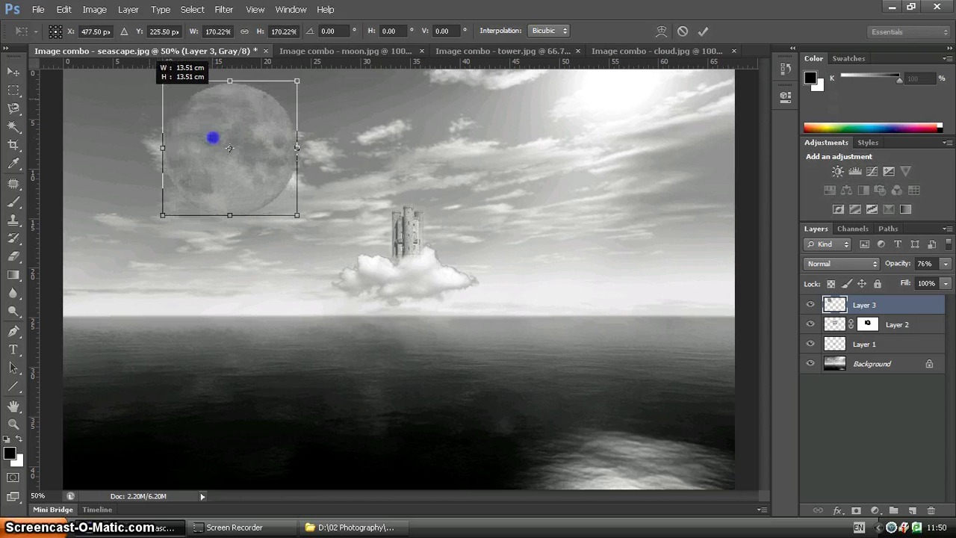
pyautogui.press('Return')
pyautogui.moveTo(242, 121)
pyautogui.mouseDown()
pyautogui.moveTo(157, 107)
pyautogui.moveTo(119, 87)
pyautogui.mouseUp()
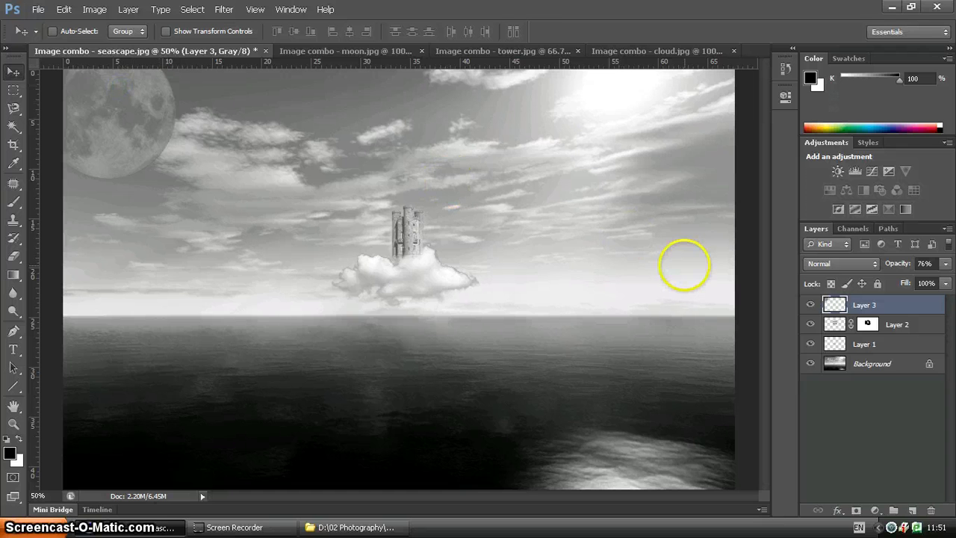
pyautogui.hotkey('ctrl', '-')
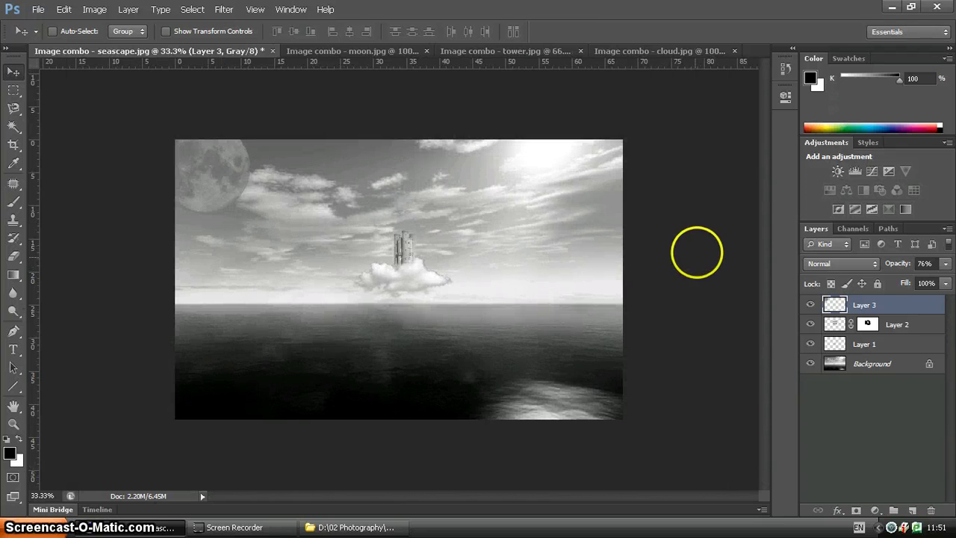